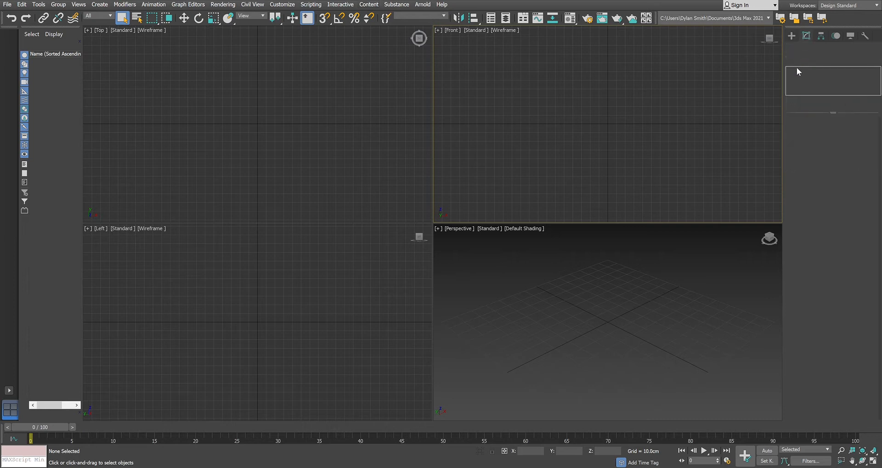
Create a flat box in the perspective view, about 56 cm long, 17 cm wide and 2.2 cm high
{"action": "left_click", "coordinate": [795, 34]}
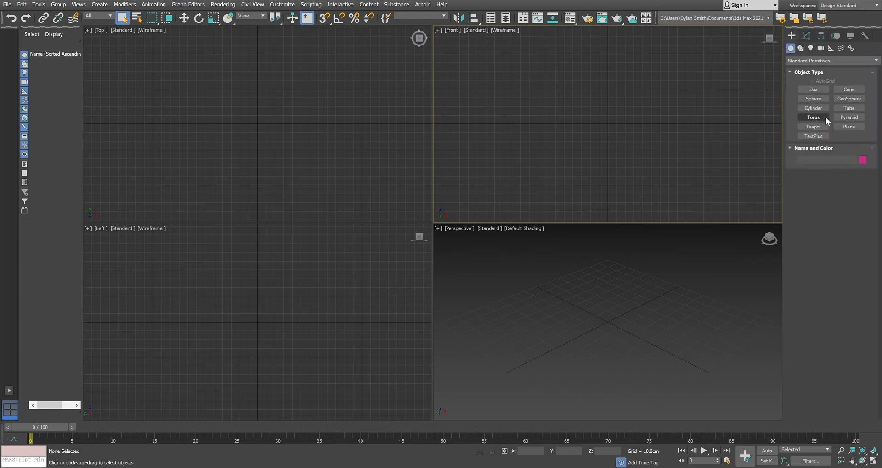
{"action": "left_click", "coordinate": [800, 88]}
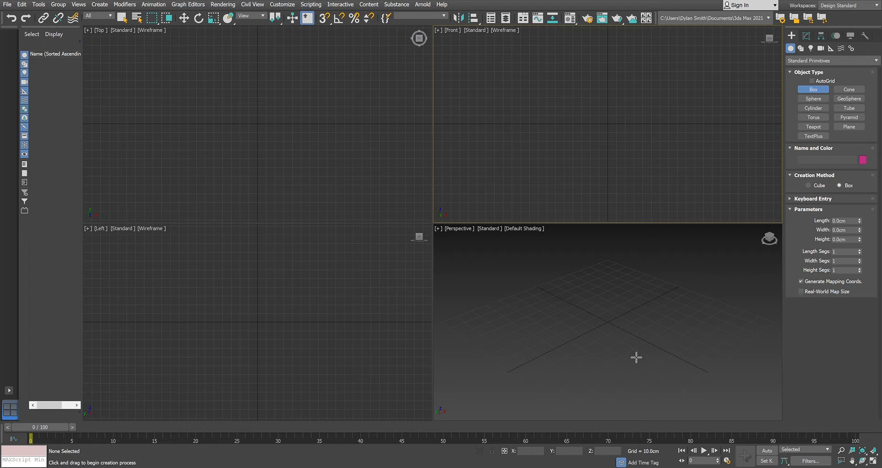
{"action": "left_click_drag", "start_coordinate": [623, 307], "coordinate": [678, 352]}
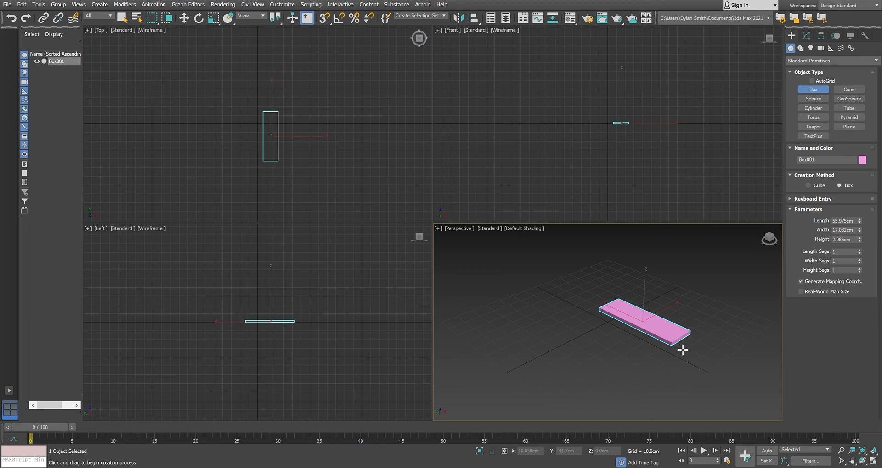
{"action": "left_click", "coordinate": [669, 347]}
{"action": "right_click", "coordinate": [667, 341]}
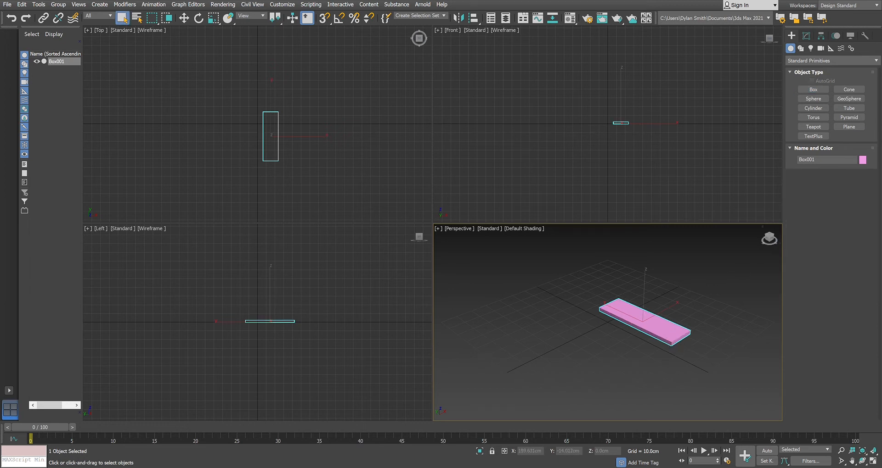
Create a small cylinder beside the box, about 1.9 cm in radius and 2.3 cm high
{"action": "left_click", "coordinate": [819, 108]}
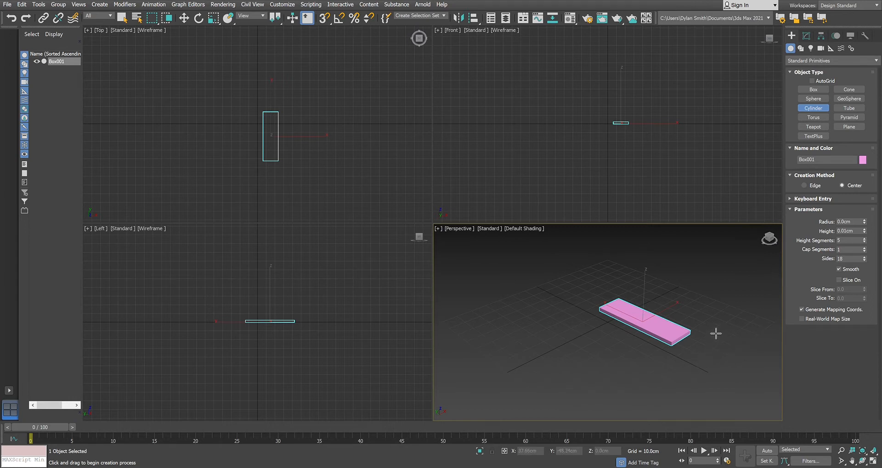
{"action": "left_click", "coordinate": [706, 322]}
{"action": "mouse_move", "coordinate": [707, 322]}
{"action": "left_mouse_down"}
{"action": "mouse_move", "coordinate": [720, 331]}
{"action": "mouse_move", "coordinate": [705, 320]}
{"action": "left_mouse_up"}
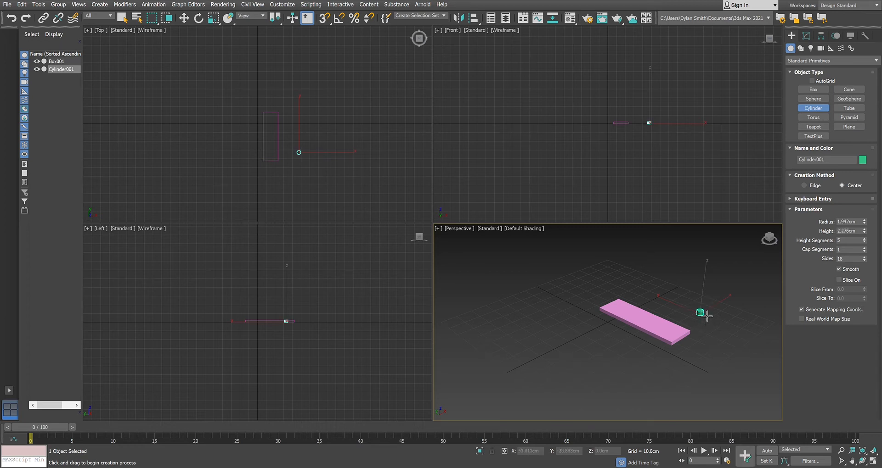
{"action": "right_click", "coordinate": [713, 313]}
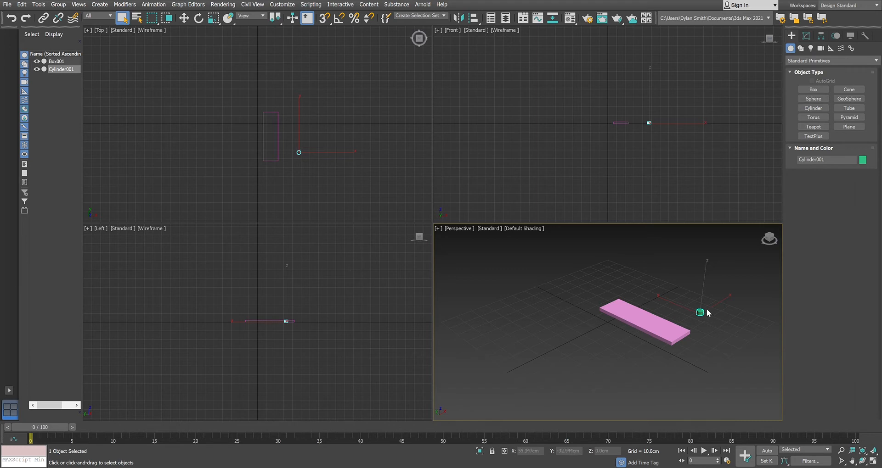
Scale the cylinder down to about 61% in X and Y and about 30% in Z
{"action": "key", "text": "r"}
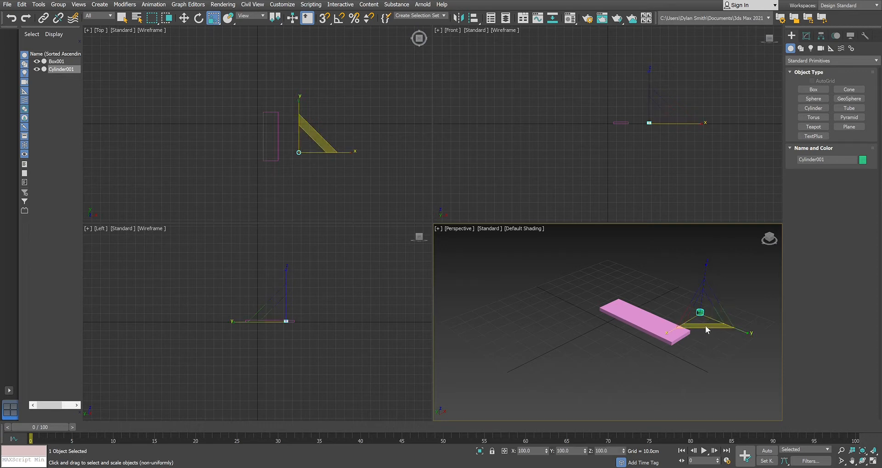
{"action": "left_click_drag", "start_coordinate": [708, 321], "coordinate": [712, 336]}
{"action": "left_click_drag", "start_coordinate": [708, 270], "coordinate": [692, 314]}
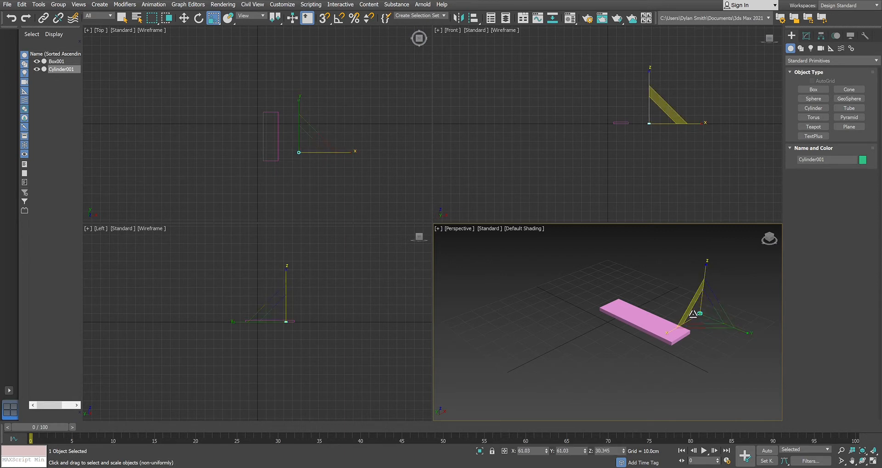
Place the flattened cylinder on the box's top face, centred near one short end, using Select and Place
{"action": "key", "text": "y"}
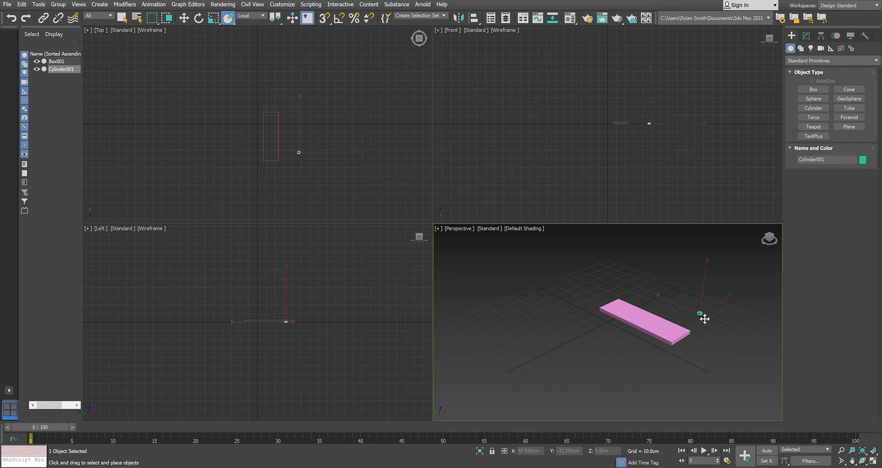
{"action": "left_click_drag", "start_coordinate": [704, 319], "coordinate": [682, 340]}
{"action": "key", "text": "z"}
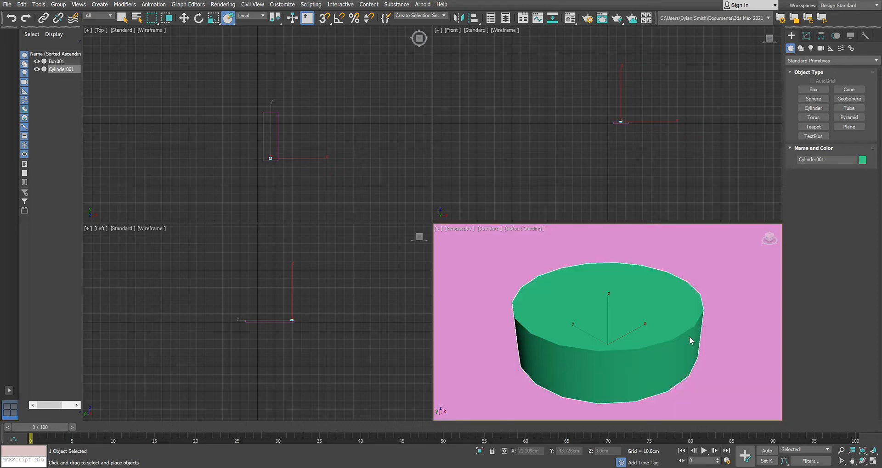
{"action": "scroll", "coordinate": [689, 337], "scroll_direction": "down", "scroll_amount": 5}
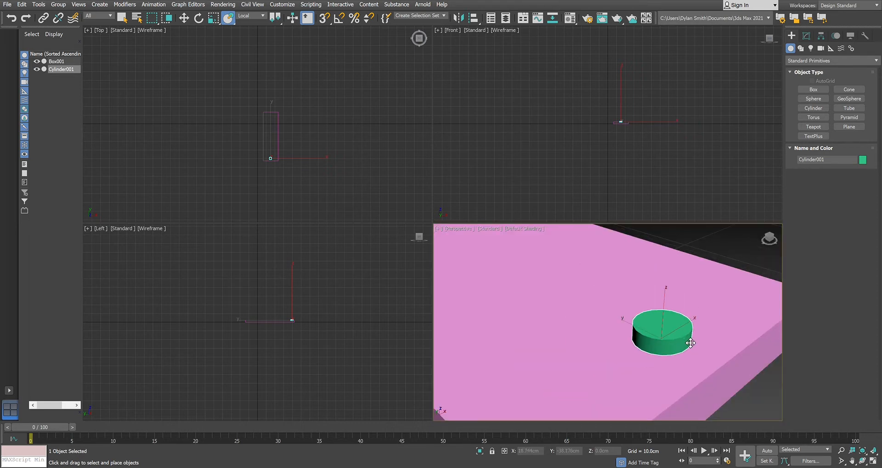
{"action": "scroll", "coordinate": [691, 343], "scroll_direction": "down", "scroll_amount": 4}
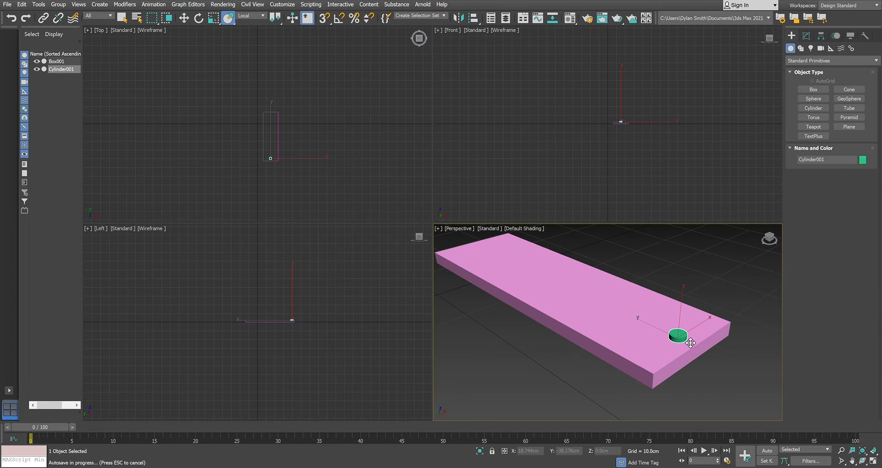
Move the cylinder down to about Z 1.9 cm so it sinks slightly into the box
{"action": "middle_click_drag", "start_coordinate": [689, 342], "coordinate": [696, 324], "text": "alt"}
{"action": "key", "text": "w"}
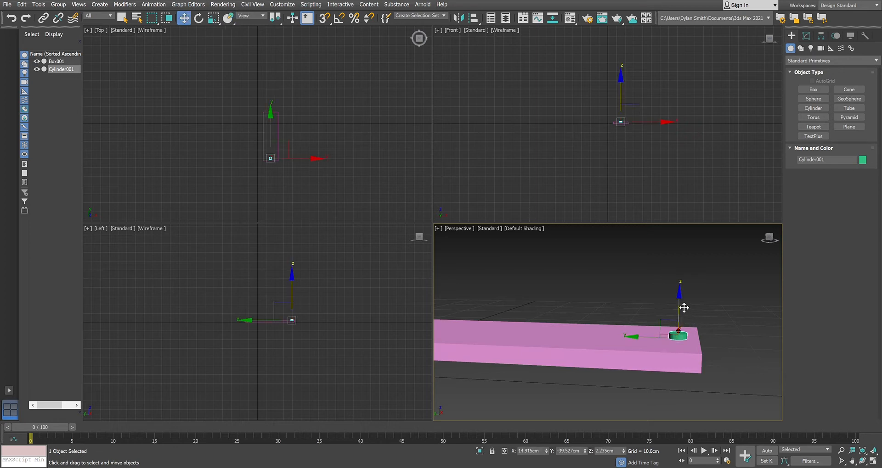
{"action": "left_click_drag", "start_coordinate": [686, 303], "coordinate": [685, 305]}
{"action": "left_click", "coordinate": [713, 315]}
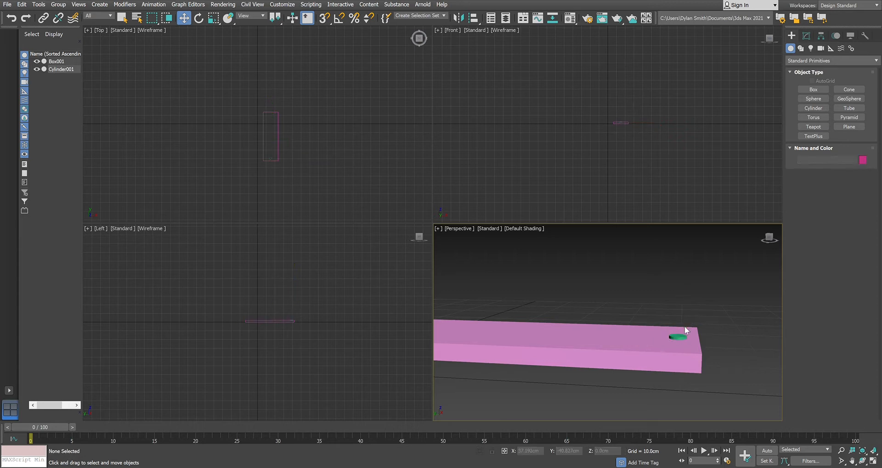
Copy the cylinder along Y to the opposite end of the box, at about Y 10.3 cm
{"action": "mouse_move", "coordinate": [687, 315]}
{"action": "middle_mouse_down", "text": "alt"}
{"action": "mouse_move", "coordinate": [702, 332]}
{"action": "mouse_move", "coordinate": [682, 323]}
{"action": "mouse_move", "coordinate": [692, 330]}
{"action": "middle_mouse_up", "text": "alt"}
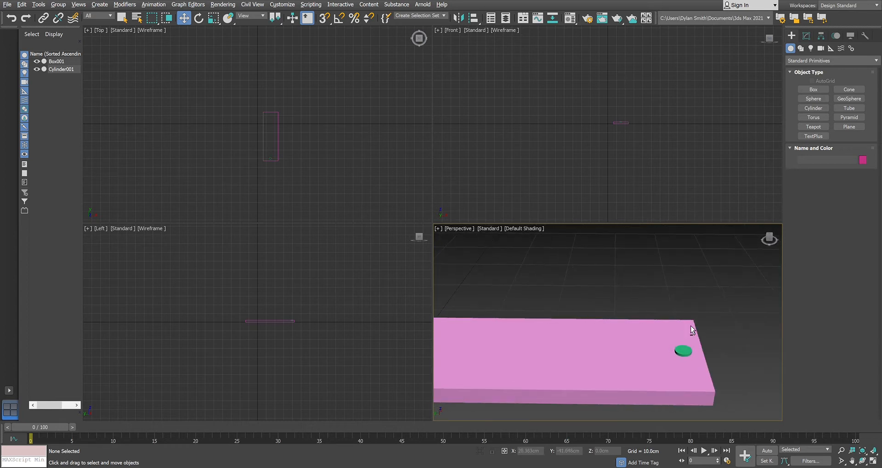
{"action": "scroll", "coordinate": [686, 335], "scroll_direction": "down", "scroll_amount": 6}
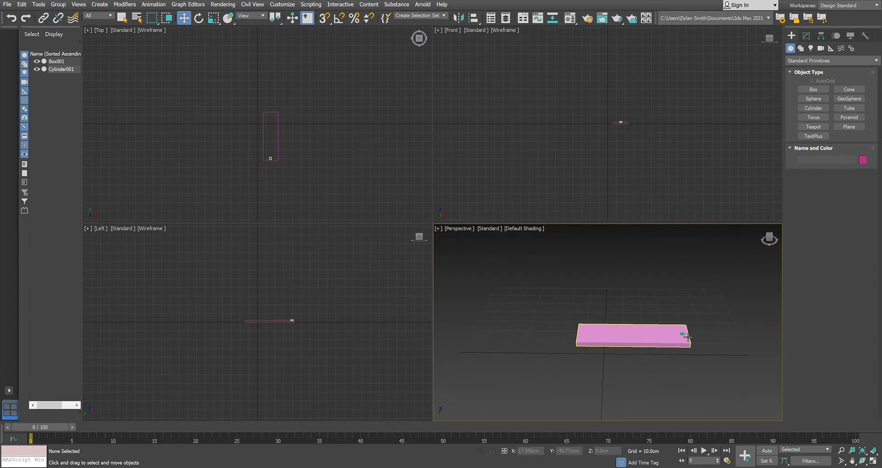
{"action": "left_click", "coordinate": [687, 338]}
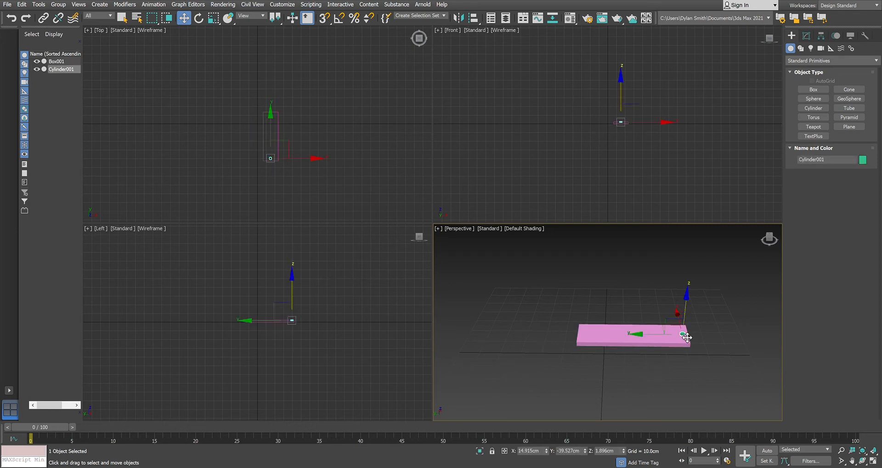
{"action": "scroll", "coordinate": [688, 338], "scroll_direction": "down", "scroll_amount": 5}
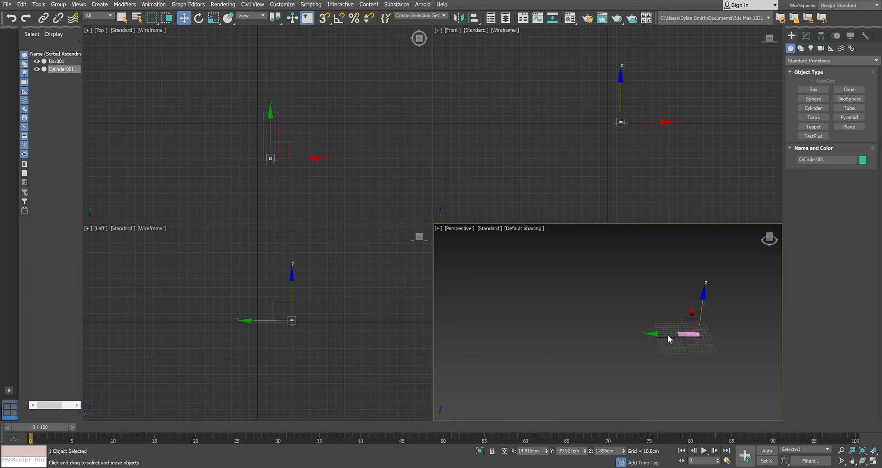
{"action": "left_click_drag", "start_coordinate": [673, 338], "coordinate": [654, 339]}
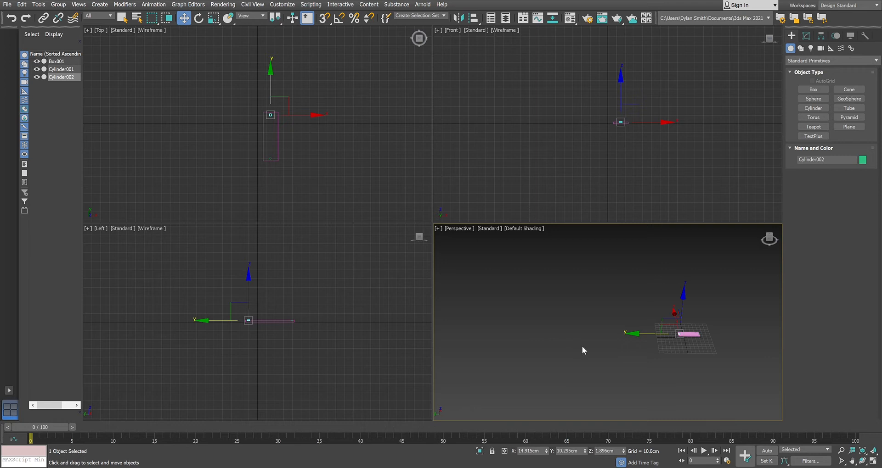
{"action": "scroll", "coordinate": [664, 312], "scroll_direction": "up", "scroll_amount": 3}
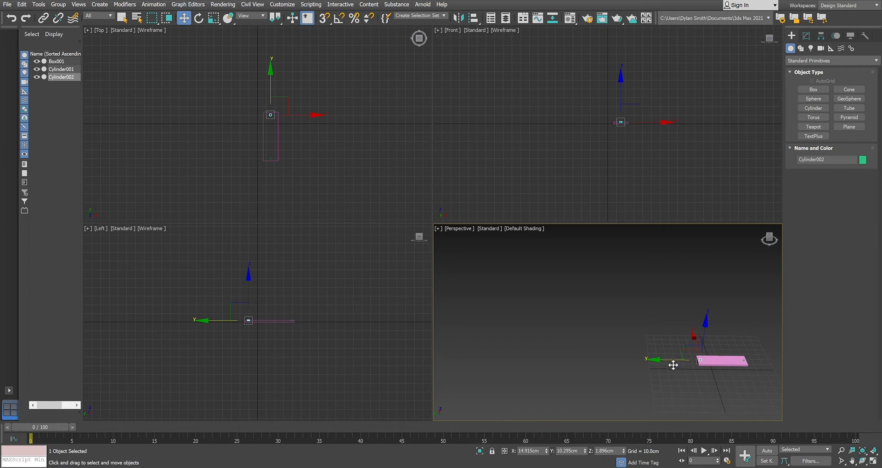
{"action": "left_click_drag", "start_coordinate": [663, 367], "coordinate": [669, 374]}
{"action": "left_click", "coordinate": [669, 376]}
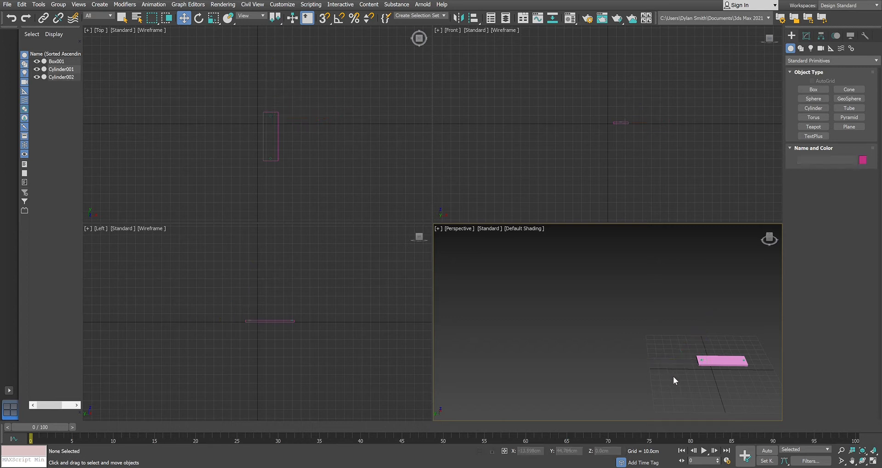
Add an Edit Poly modifier to the box
{"action": "left_click", "coordinate": [724, 366]}
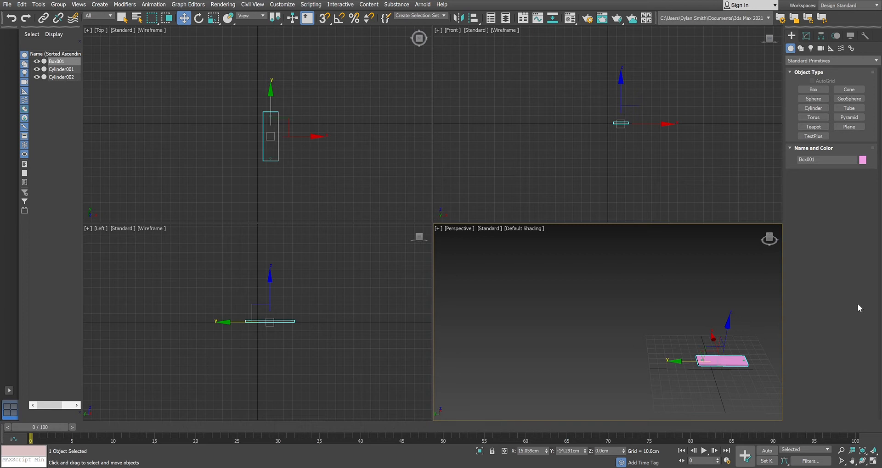
{"action": "left_click", "coordinate": [806, 36]}
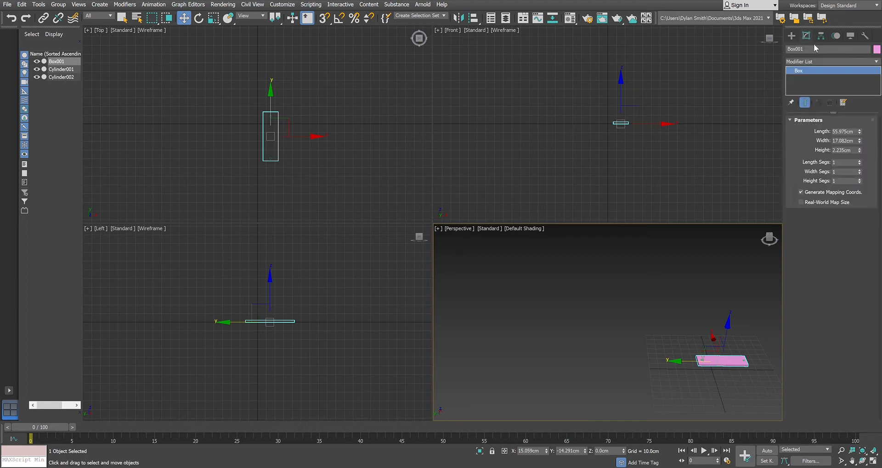
{"action": "left_click", "coordinate": [875, 63]}
{"action": "key", "text": "e"}
{"action": "left_click", "coordinate": [815, 90]}
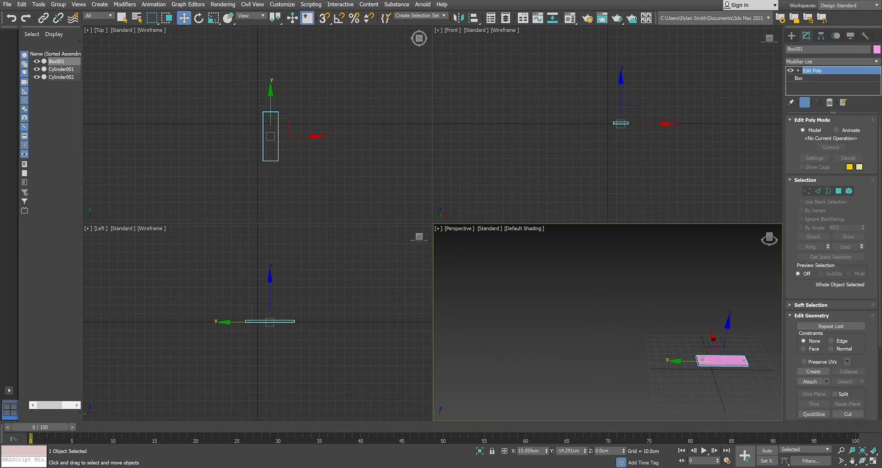
Attach both cylinders to the box so that all three form a single object
{"action": "left_click", "coordinate": [810, 383]}
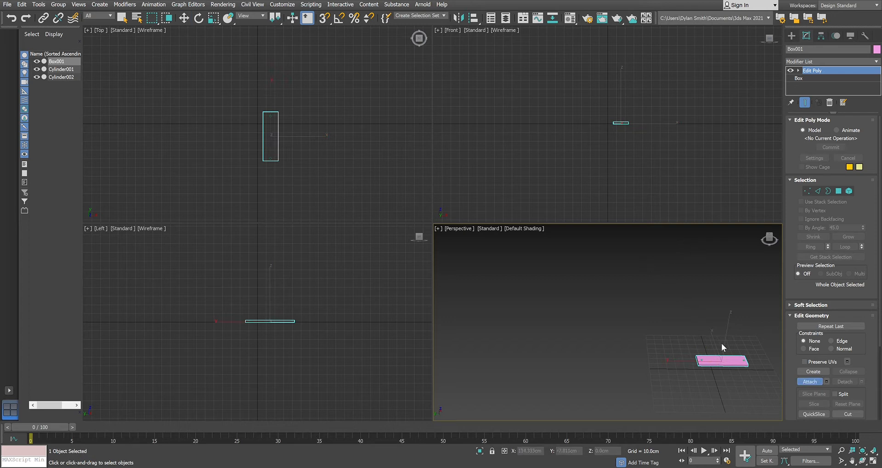
{"action": "scroll", "coordinate": [338, 255], "scroll_direction": "up", "scroll_amount": 3}
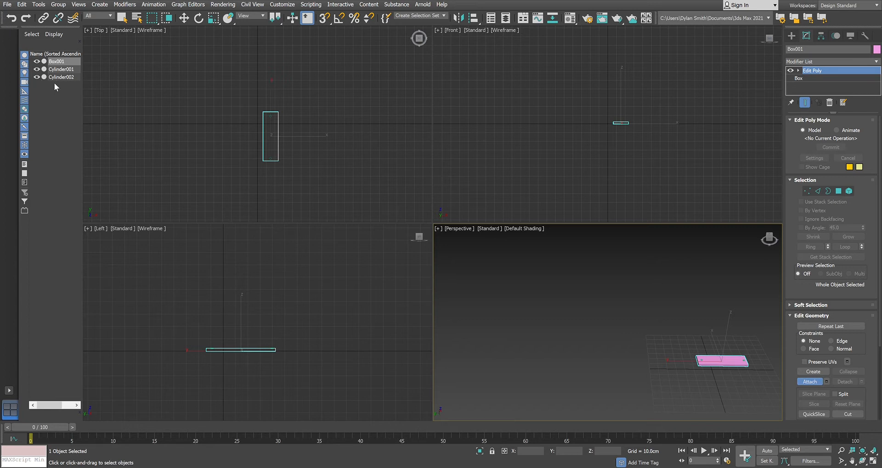
{"action": "left_click", "coordinate": [67, 69]}
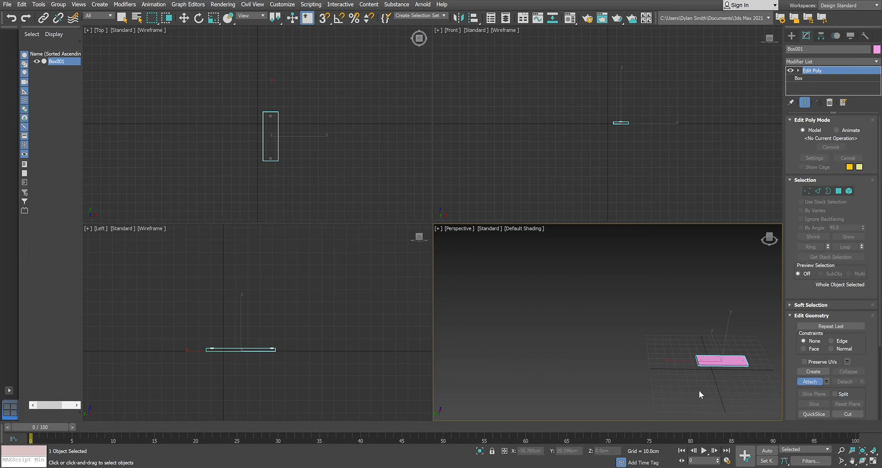
{"action": "key", "text": "w"}
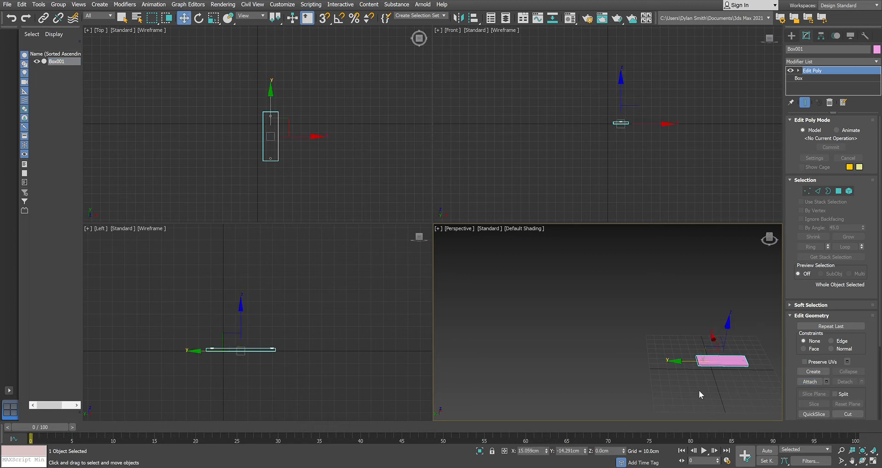
{"action": "left_click", "coordinate": [721, 372]}
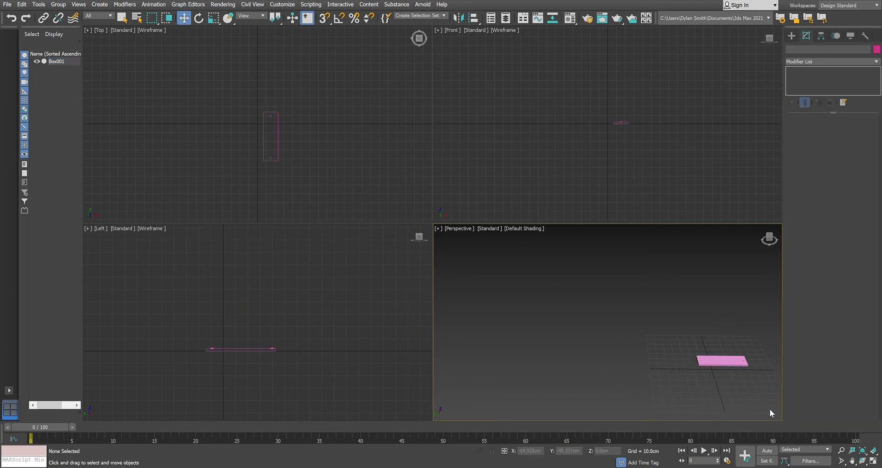
Select all eight corner vertices of the plank at both ends, leaving out the nail head vertices
{"action": "left_click", "coordinate": [725, 366]}
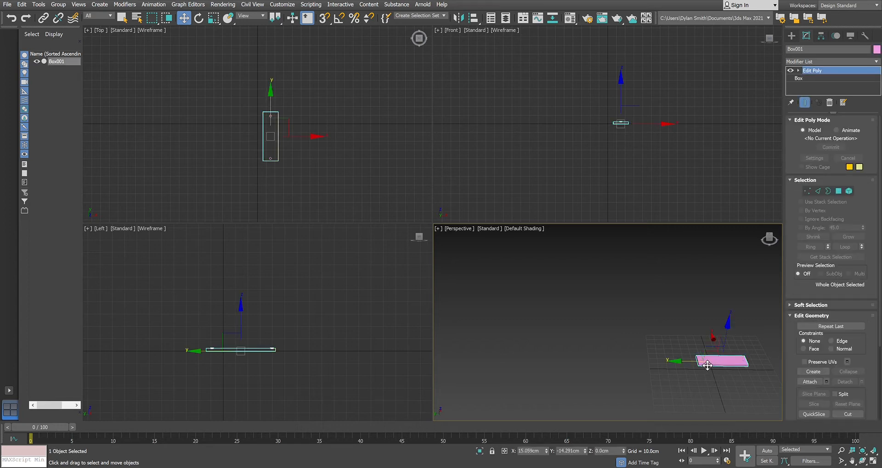
{"action": "key", "text": "1"}
{"action": "scroll", "coordinate": [699, 371], "scroll_direction": "up", "scroll_amount": 4}
{"action": "middle_click_drag", "start_coordinate": [698, 363], "coordinate": [716, 368]}
{"action": "scroll", "coordinate": [706, 376], "scroll_direction": "up", "scroll_amount": 5}
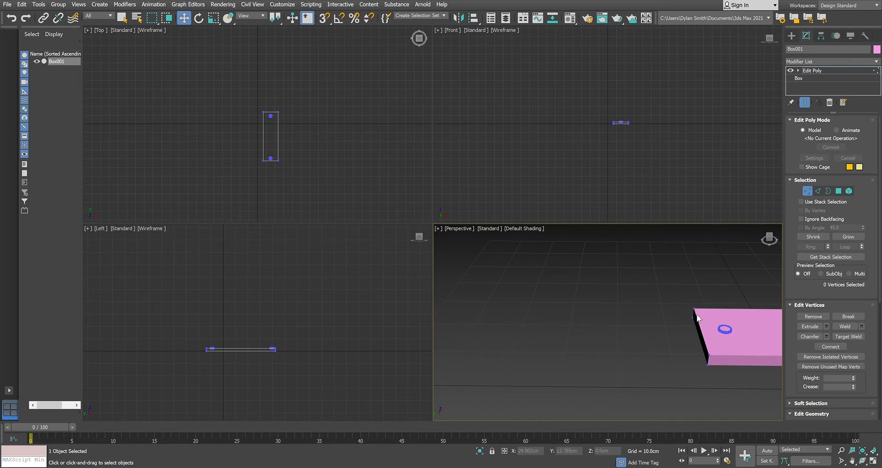
{"action": "scroll", "coordinate": [700, 307], "scroll_direction": "down", "scroll_amount": 4}
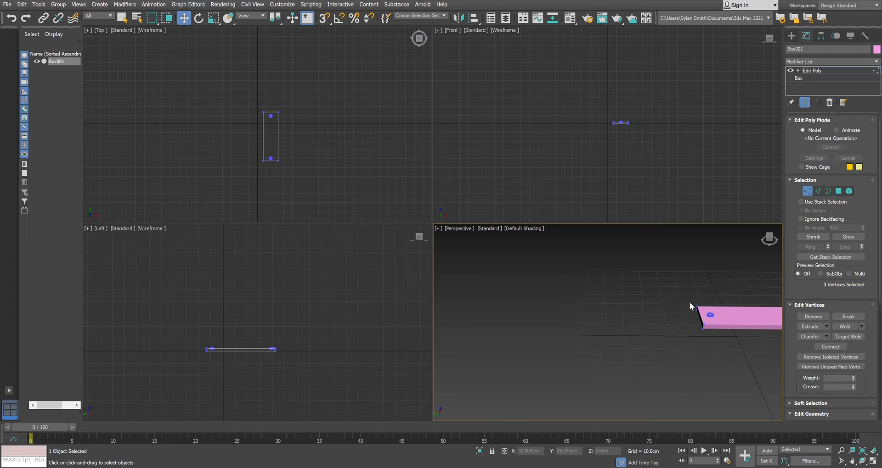
{"action": "left_click_drag", "start_coordinate": [690, 306], "coordinate": [714, 334]}
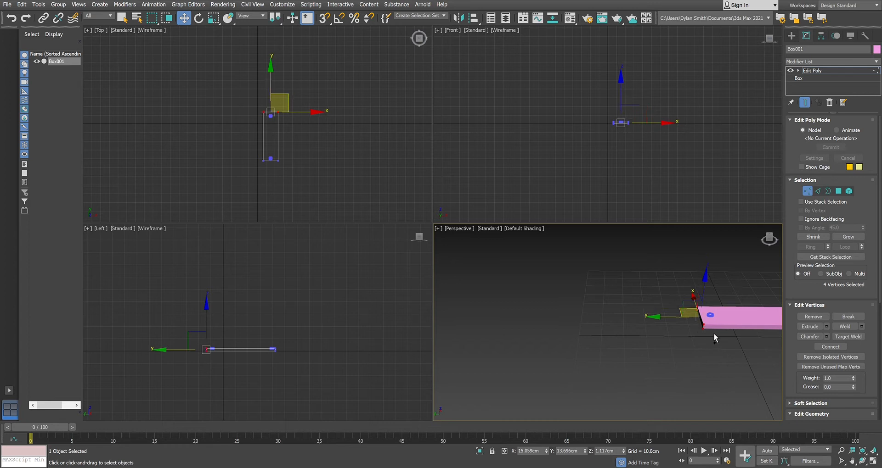
{"action": "middle_click_drag", "start_coordinate": [736, 334], "coordinate": [635, 343]}
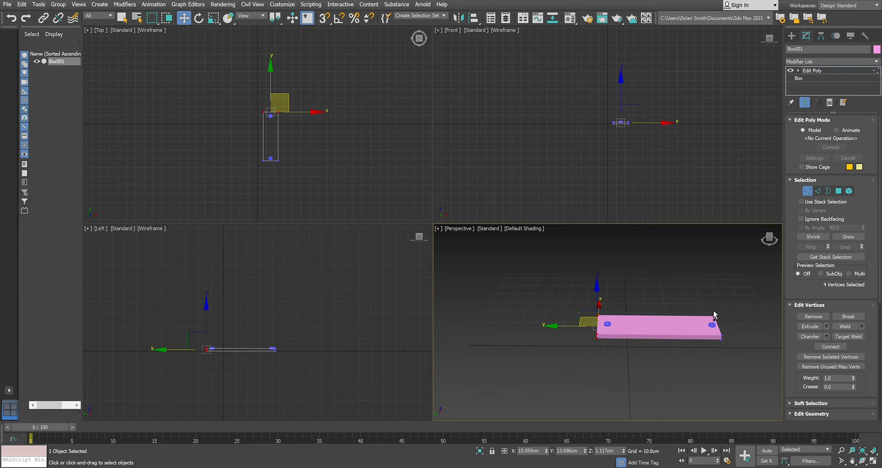
{"action": "left_click_drag", "start_coordinate": [737, 322], "coordinate": [724, 346], "text": "ctrl"}
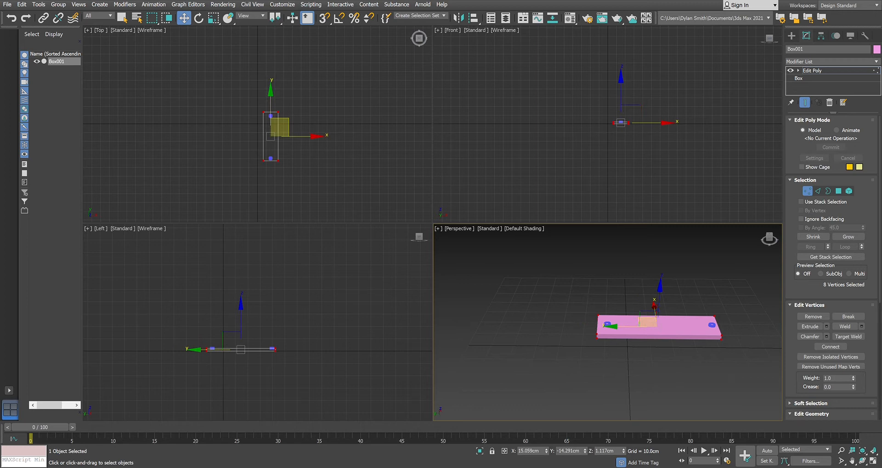
Chamfer the plank's eight selected corner vertices by a small amount, then clear the vertex selection
{"action": "left_click", "coordinate": [810, 337]}
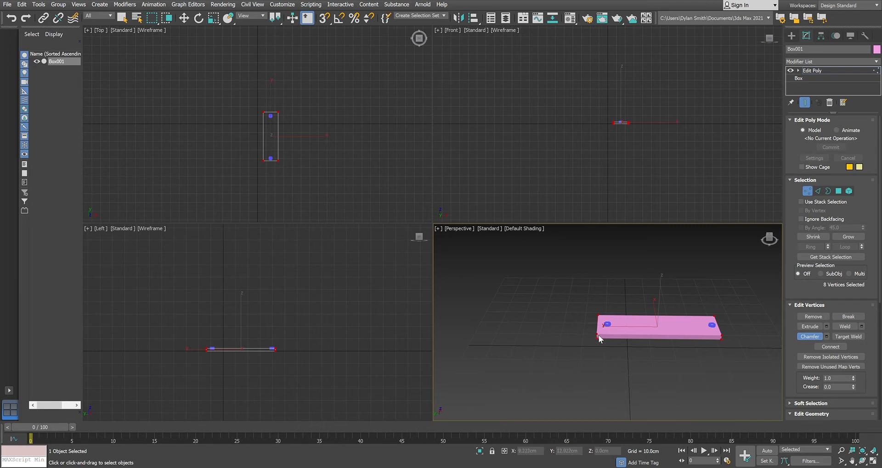
{"action": "left_click_drag", "start_coordinate": [604, 339], "coordinate": [597, 359]}
{"action": "key", "text": "ctrl+z"}
{"action": "left_click_drag", "start_coordinate": [604, 345], "coordinate": [592, 353]}
{"action": "key", "text": "w"}
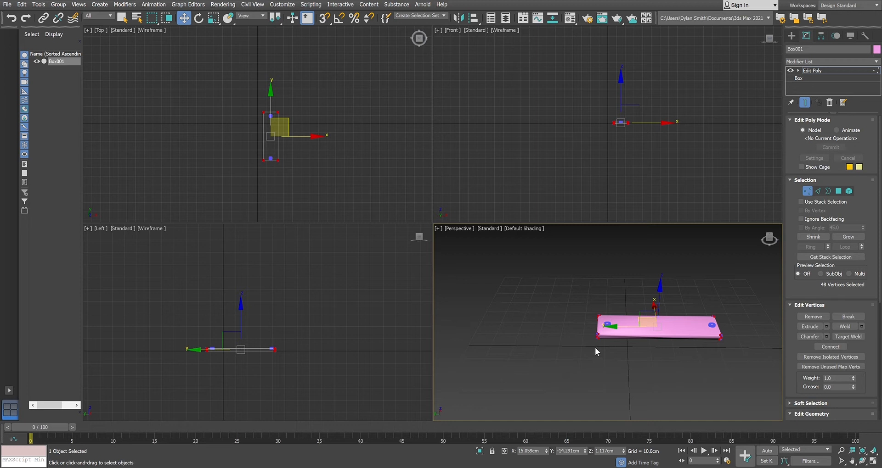
{"action": "scroll", "coordinate": [594, 347], "scroll_direction": "down", "scroll_amount": 3}
{"action": "mouse_move", "coordinate": [618, 350]}
{"action": "middle_mouse_down"}
{"action": "mouse_move", "coordinate": [630, 351]}
{"action": "mouse_move", "coordinate": [602, 343]}
{"action": "mouse_move", "coordinate": [609, 332]}
{"action": "mouse_move", "coordinate": [588, 311]}
{"action": "mouse_move", "coordinate": [564, 312]}
{"action": "mouse_move", "coordinate": [619, 297]}
{"action": "mouse_move", "coordinate": [591, 304]}
{"action": "mouse_move", "coordinate": [597, 340]}
{"action": "mouse_move", "coordinate": [608, 340]}
{"action": "middle_mouse_up"}
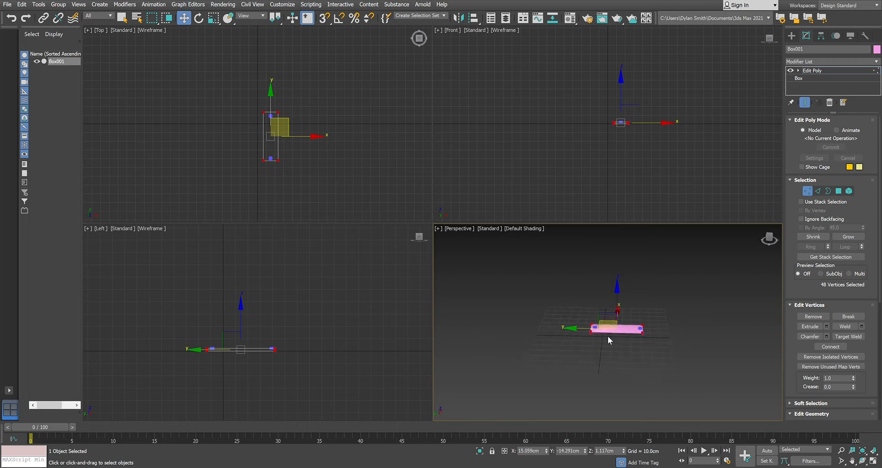
{"action": "left_click", "coordinate": [649, 356]}
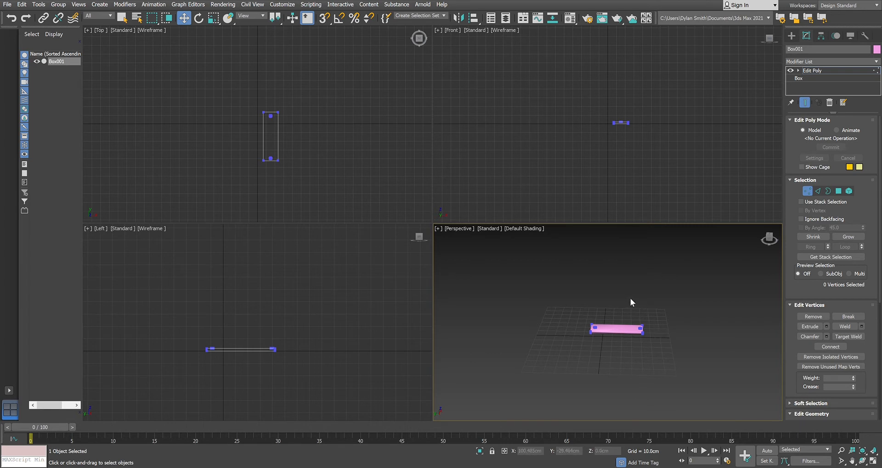
Clone the plank's box element without its nail heads to a separate object, offset upward and along positive X
{"action": "key", "text": "5"}
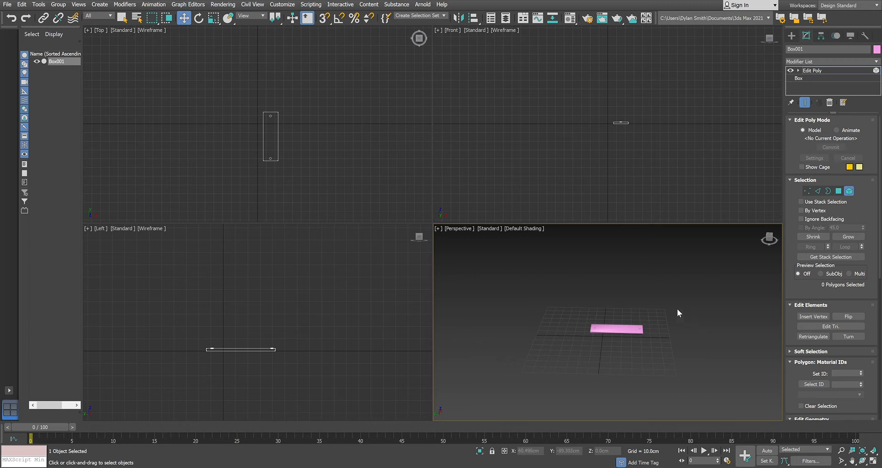
{"action": "middle_click_drag", "start_coordinate": [676, 311], "coordinate": [656, 345], "text": "alt"}
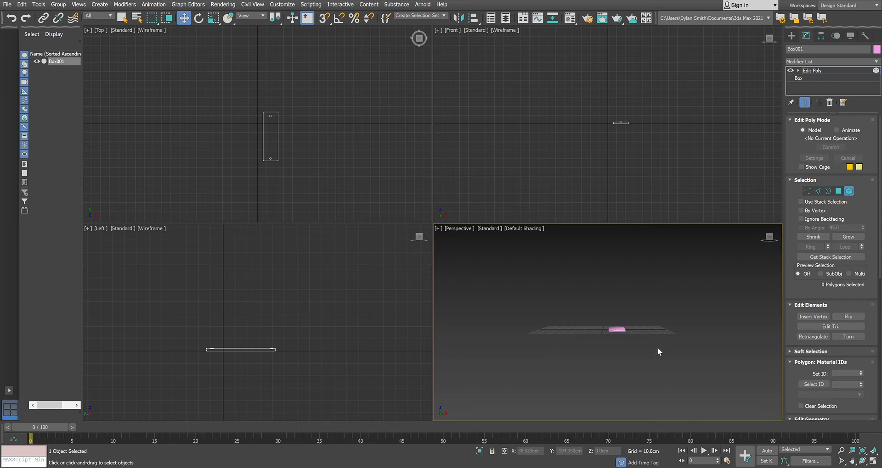
{"action": "key", "text": "5"}
{"action": "key", "text": "5"}
{"action": "left_click", "coordinate": [616, 335]}
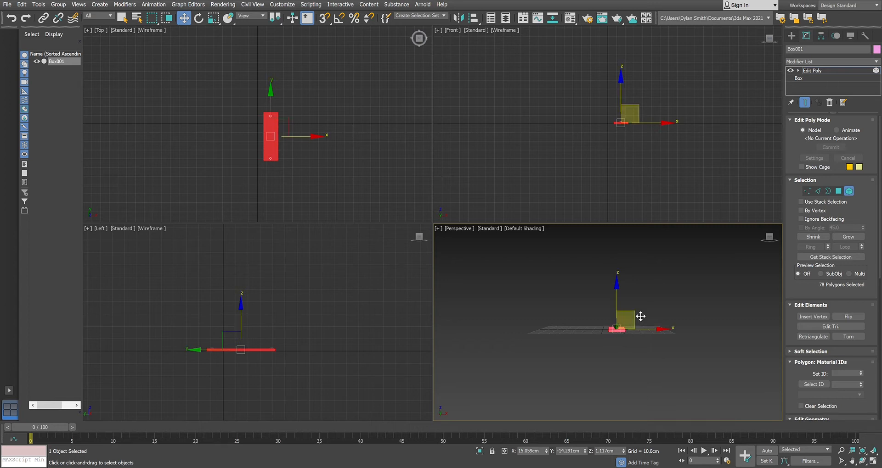
{"action": "left_click_drag", "start_coordinate": [640, 316], "coordinate": [662, 302]}
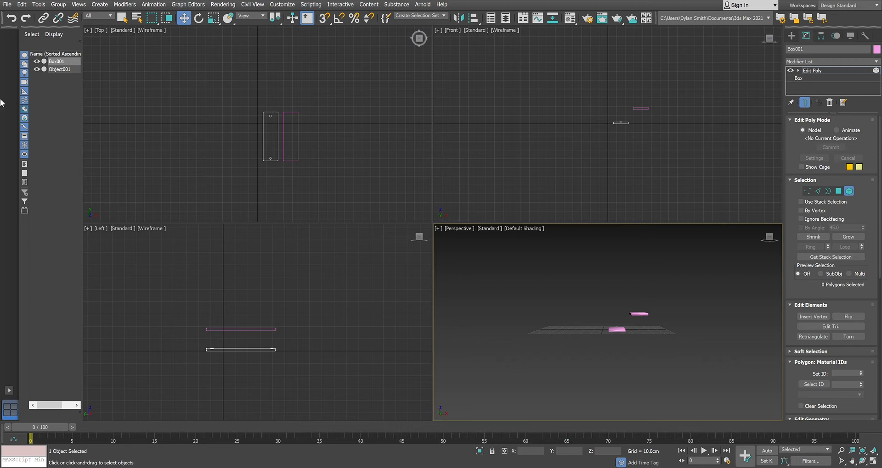
Copy the separate plank Object001 along X so the copy sits directly beside it, at about X 32.4 cm
{"action": "left_click", "coordinate": [65, 70]}
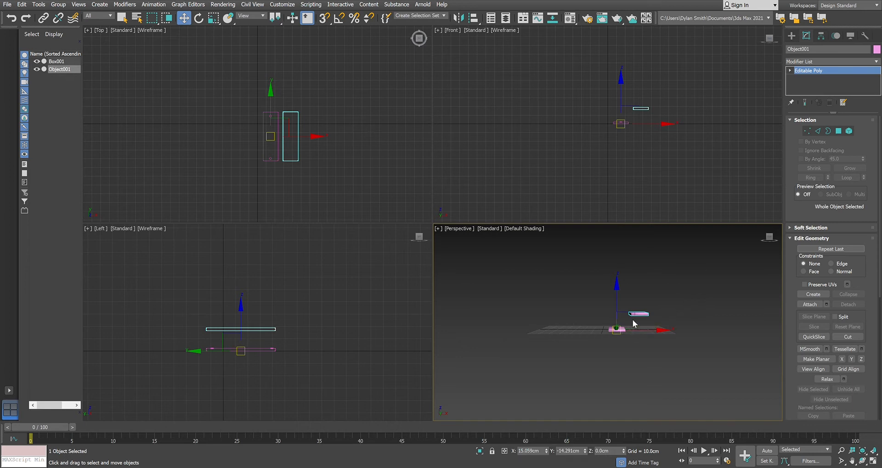
{"action": "mouse_move", "coordinate": [669, 335]}
{"action": "left_mouse_down", "text": "shift"}
{"action": "mouse_move", "coordinate": [688, 334]}
{"action": "mouse_move", "coordinate": [681, 338]}
{"action": "left_mouse_up", "text": "shift"}
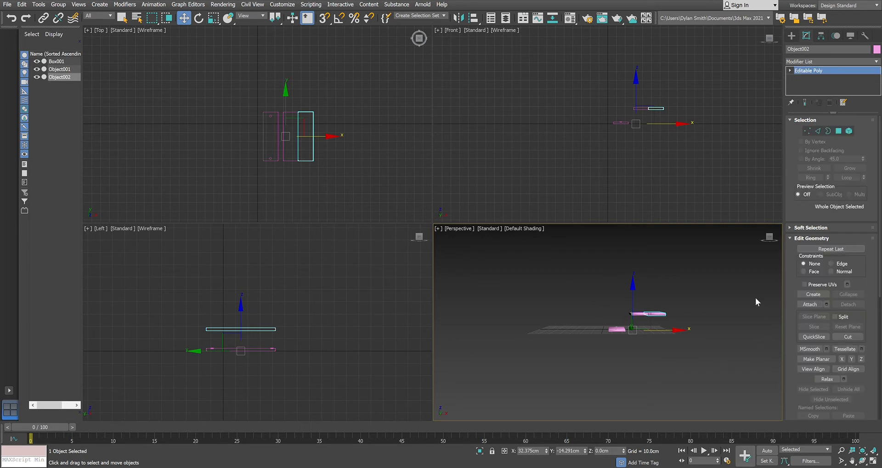
{"action": "left_click", "coordinate": [729, 323]}
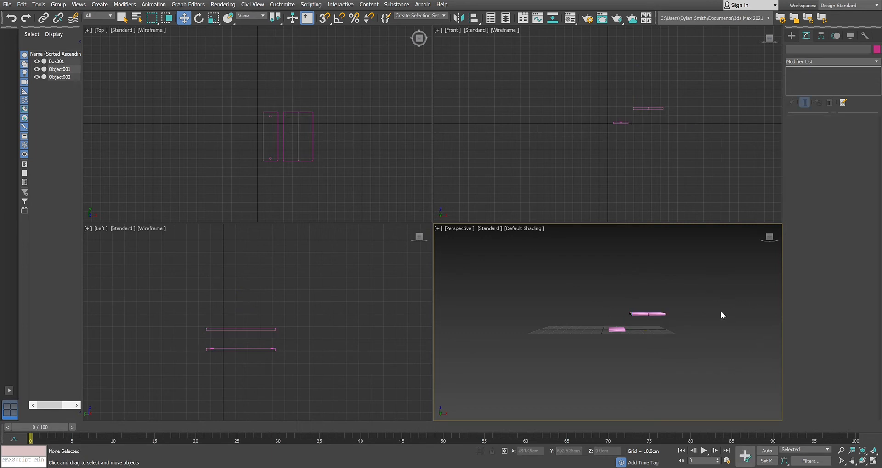
Clone the original plank's far-end nail head element to a separate object on top of the first raised plank
{"action": "mouse_move", "coordinate": [704, 313]}
{"action": "middle_mouse_down", "text": "alt"}
{"action": "mouse_move", "coordinate": [692, 327]}
{"action": "mouse_move", "coordinate": [703, 327]}
{"action": "middle_mouse_up", "text": "alt"}
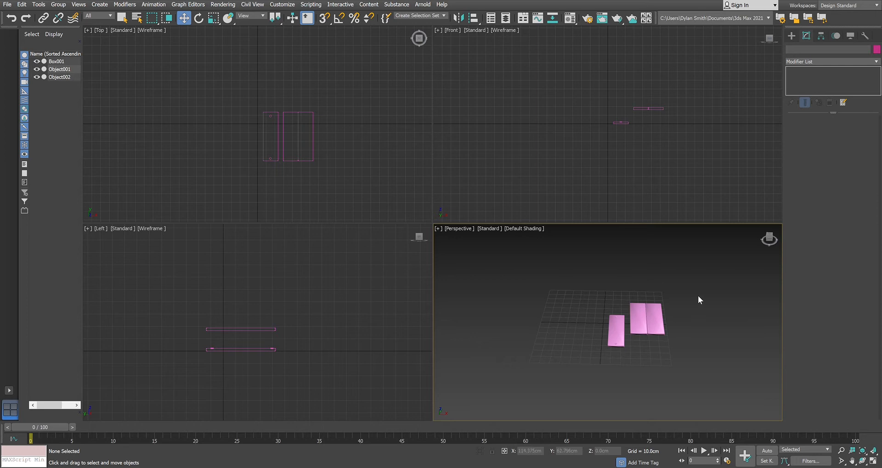
{"action": "left_click", "coordinate": [625, 323]}
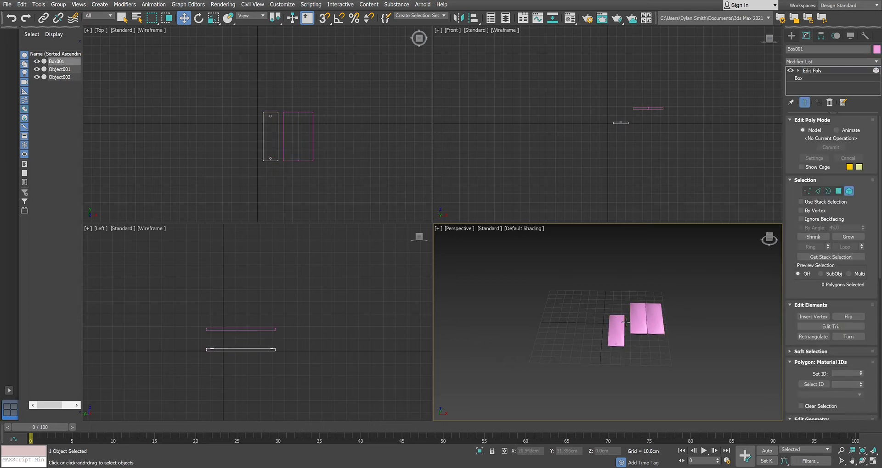
{"action": "scroll", "coordinate": [625, 323], "scroll_direction": "up", "scroll_amount": 4}
{"action": "left_click", "coordinate": [618, 335]}
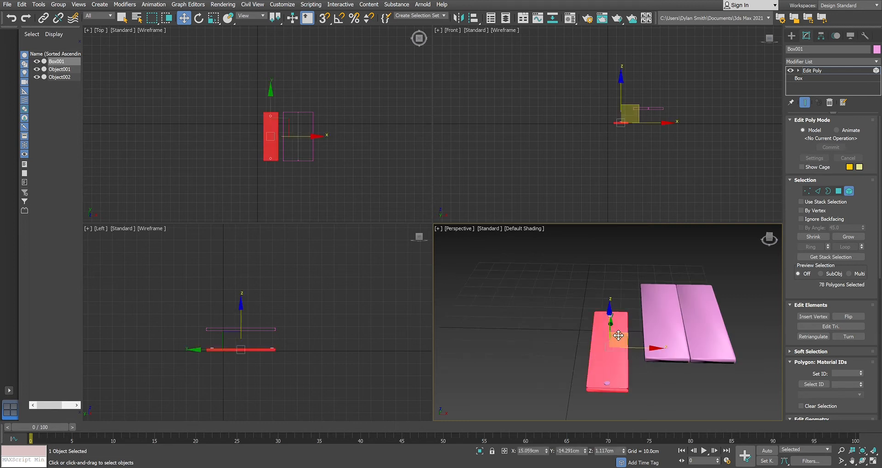
{"action": "left_click", "coordinate": [584, 328]}
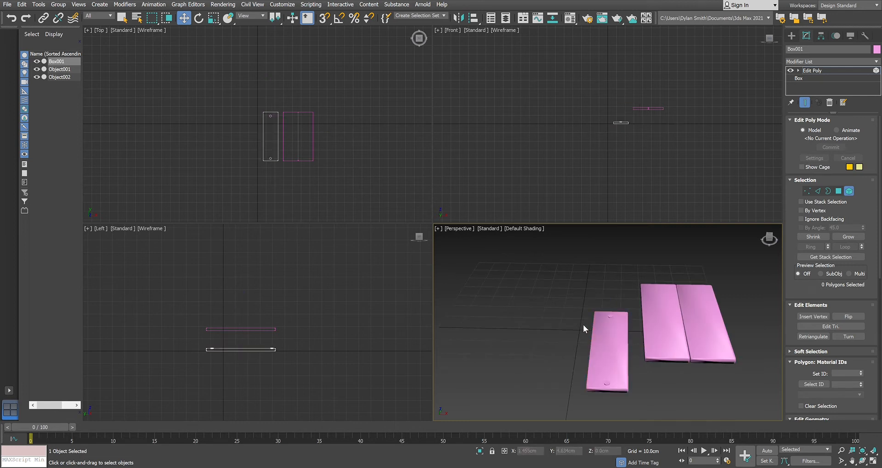
{"action": "left_click", "coordinate": [615, 320]}
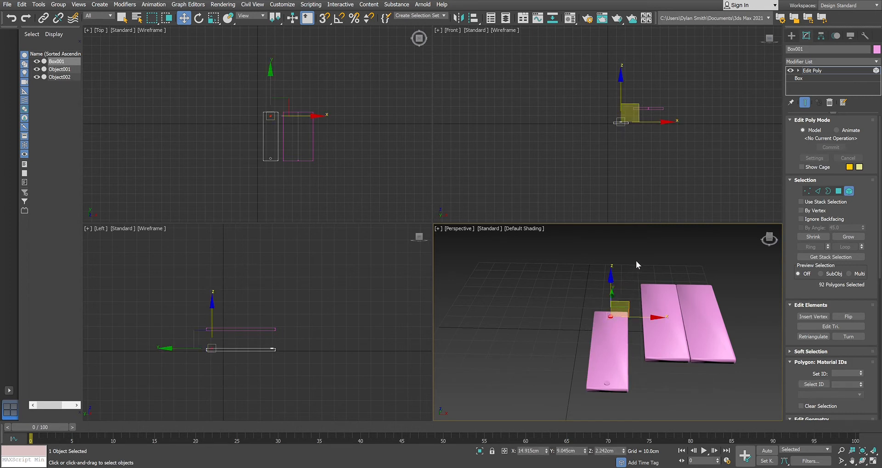
{"action": "scroll", "coordinate": [639, 276], "scroll_direction": "down", "scroll_amount": 6}
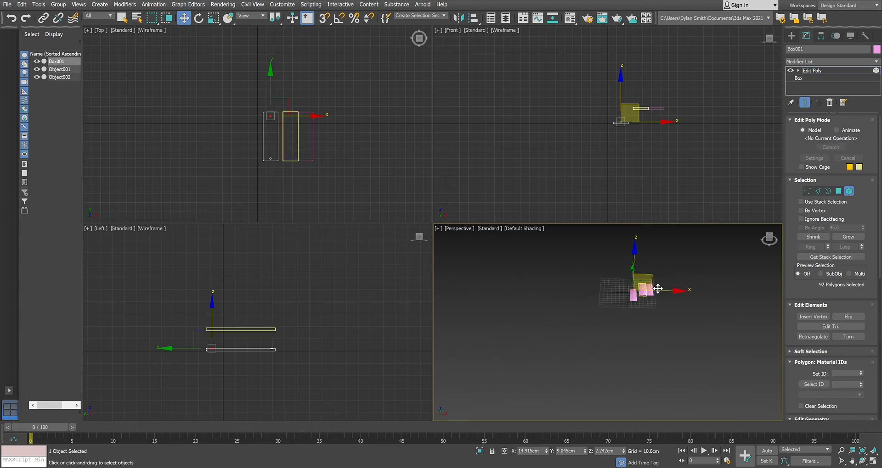
{"action": "scroll", "coordinate": [654, 288], "scroll_direction": "up", "scroll_amount": 5}
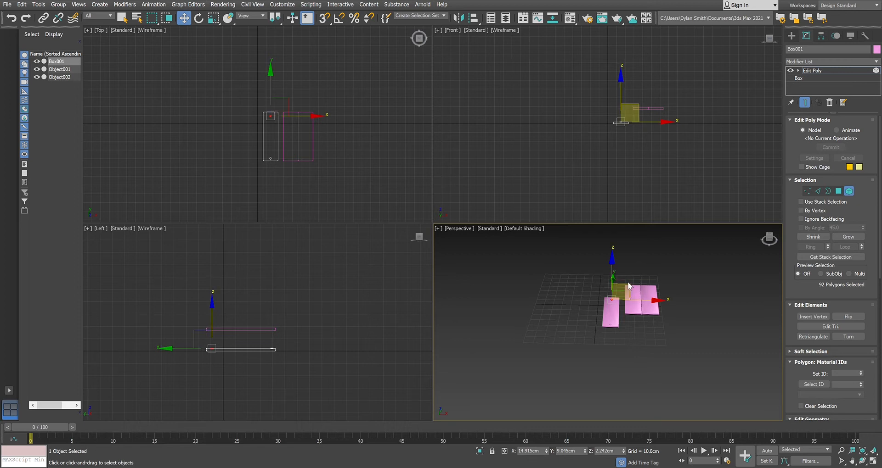
{"action": "left_click_drag", "start_coordinate": [635, 291], "coordinate": [653, 274], "text": "shift"}
{"action": "left_click", "coordinate": [478, 244]}
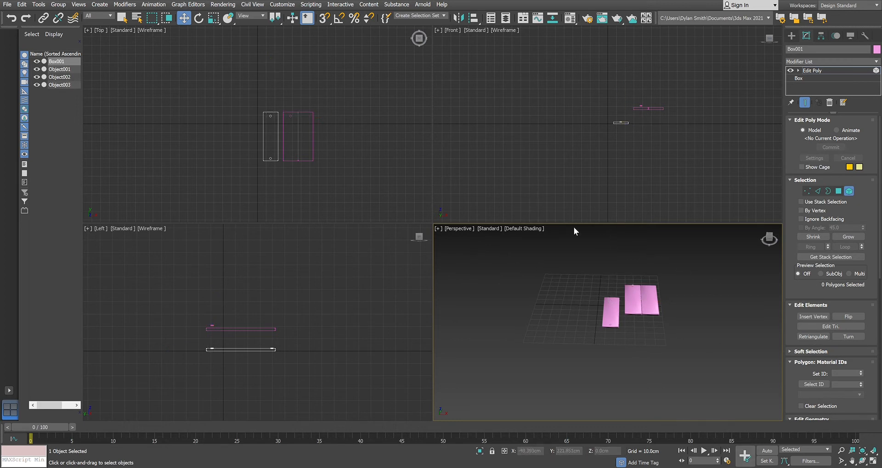
Move only the pivot of the separate nail head Object003 to about X 36.4 cm, Z 21.4 cm, near the nail head
{"action": "scroll", "coordinate": [692, 299], "scroll_direction": "up", "scroll_amount": 2}
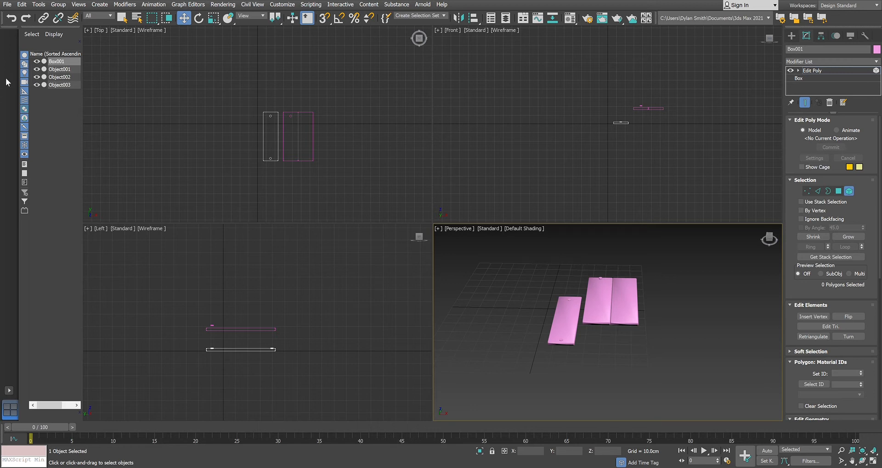
{"action": "left_click", "coordinate": [74, 86]}
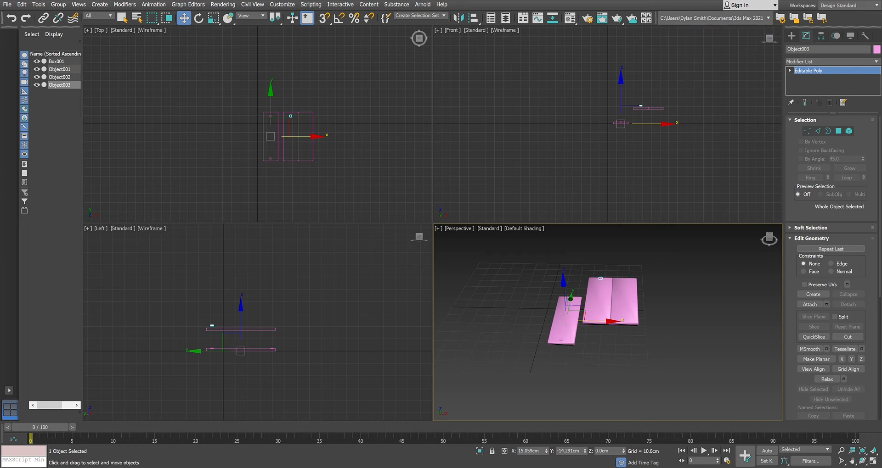
{"action": "left_click", "coordinate": [821, 37]}
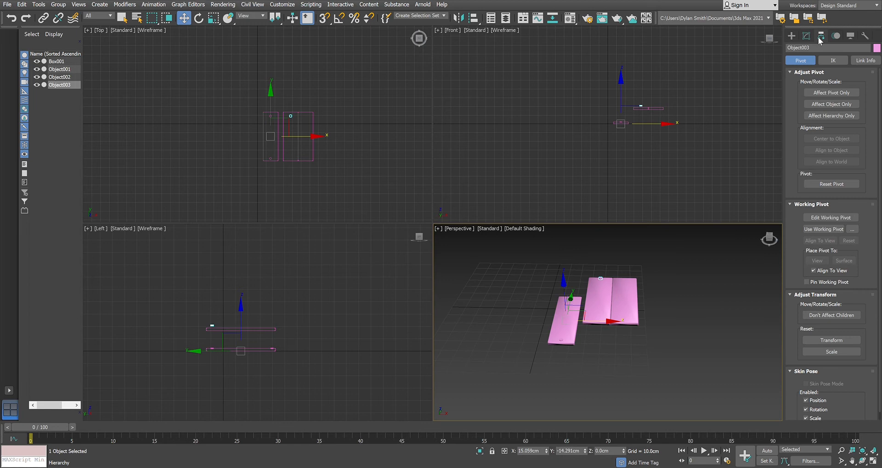
{"action": "left_click", "coordinate": [835, 90]}
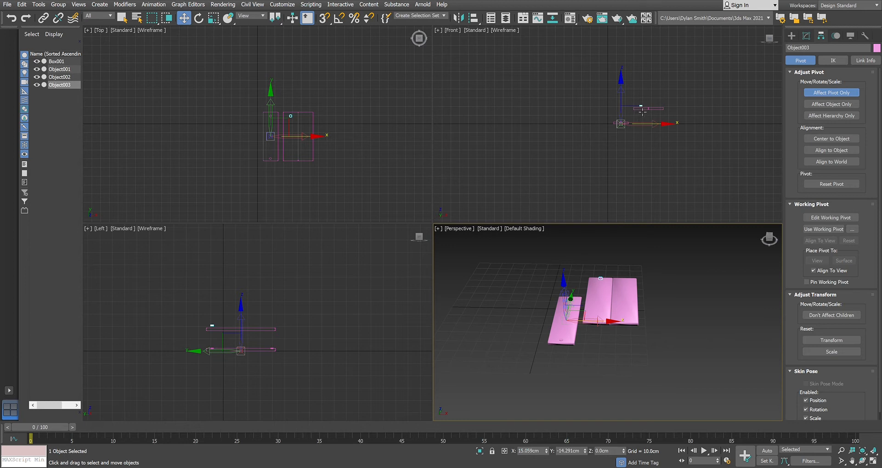
{"action": "left_click_drag", "start_coordinate": [642, 111], "coordinate": [662, 94]}
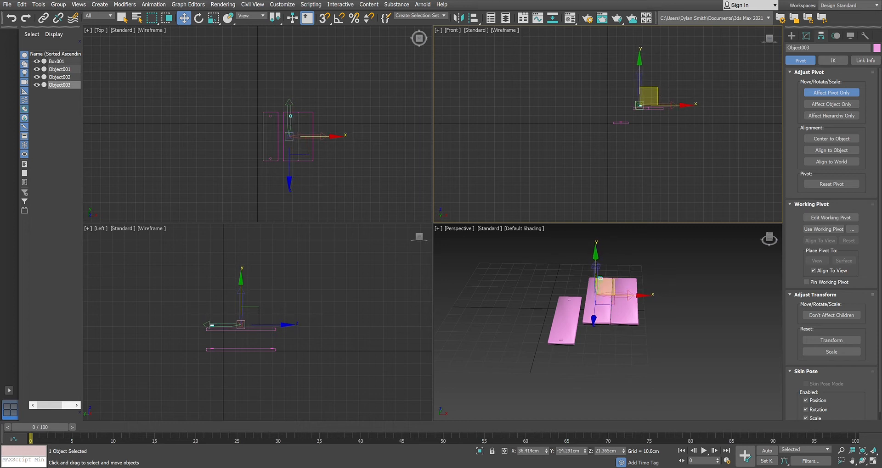
{"action": "left_click", "coordinate": [828, 93]}
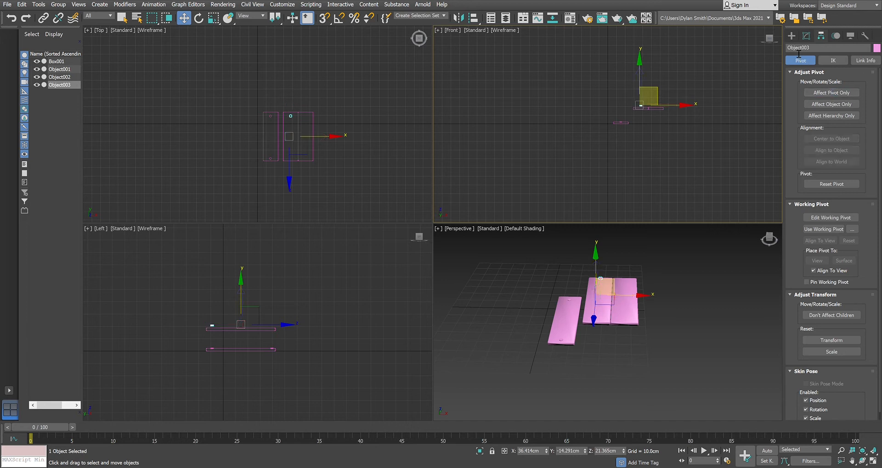
Lower the separate nail head Object003 to about Z 19.2 cm so it sits partly sunk into the raised plank
{"action": "left_click", "coordinate": [792, 37]}
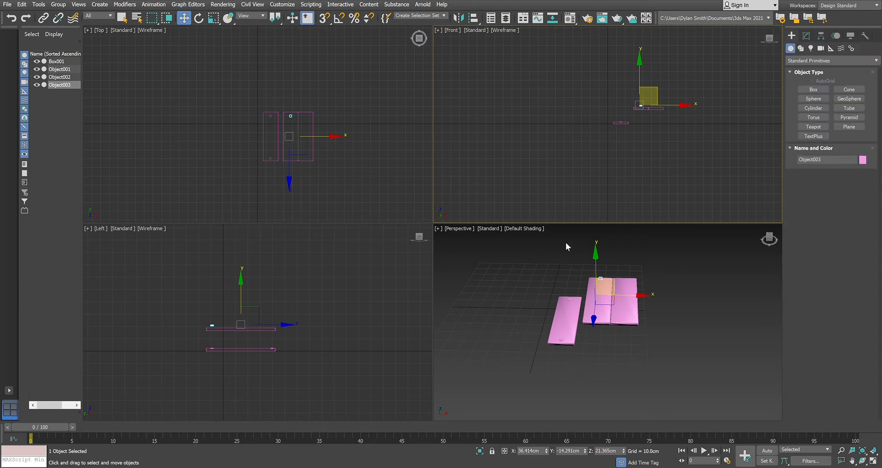
{"action": "right_click", "coordinate": [603, 261]}
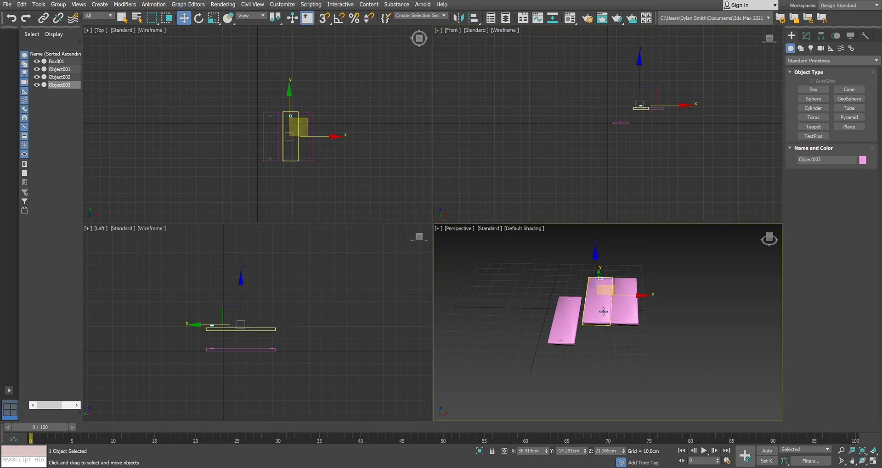
{"action": "left_click", "coordinate": [616, 275]}
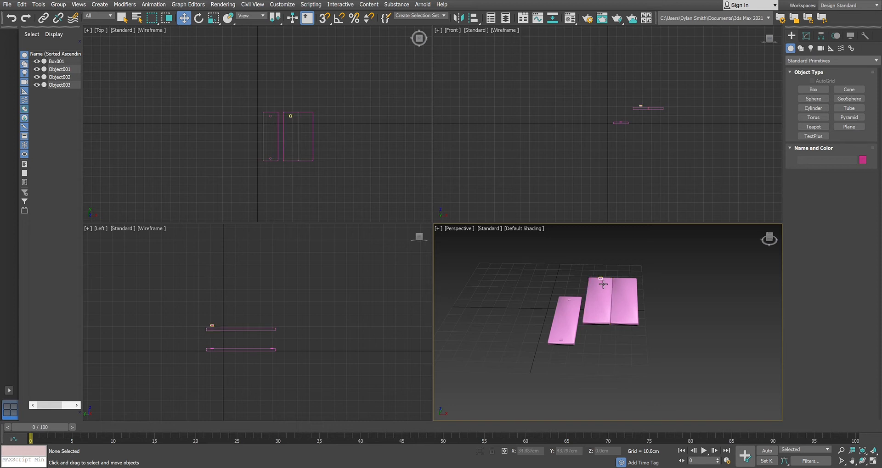
{"action": "left_click", "coordinate": [604, 284]}
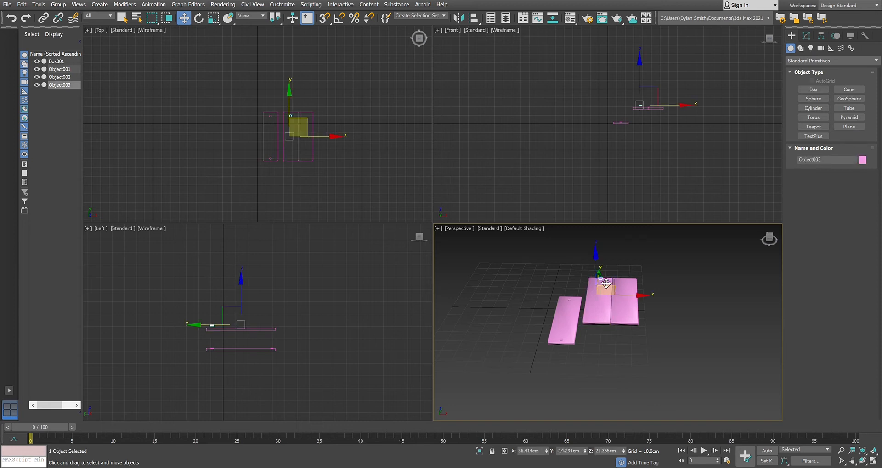
{"action": "middle_click_drag", "start_coordinate": [599, 305], "coordinate": [635, 288], "text": "alt"}
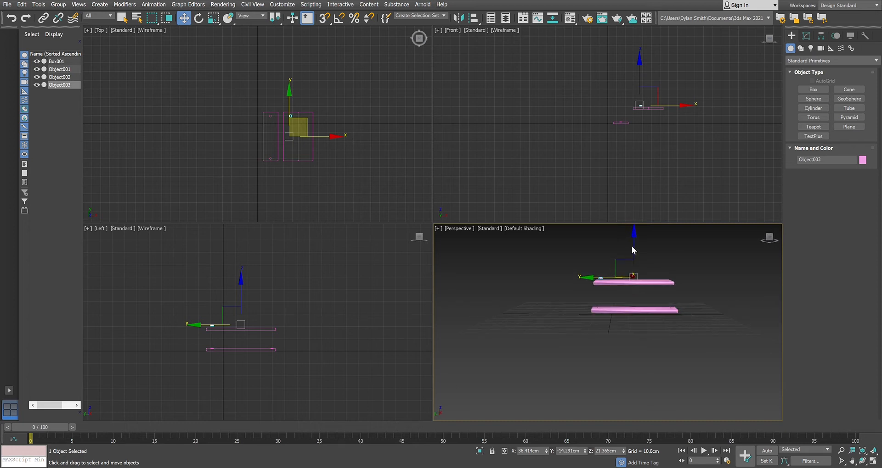
{"action": "left_click_drag", "start_coordinate": [637, 252], "coordinate": [640, 257]}
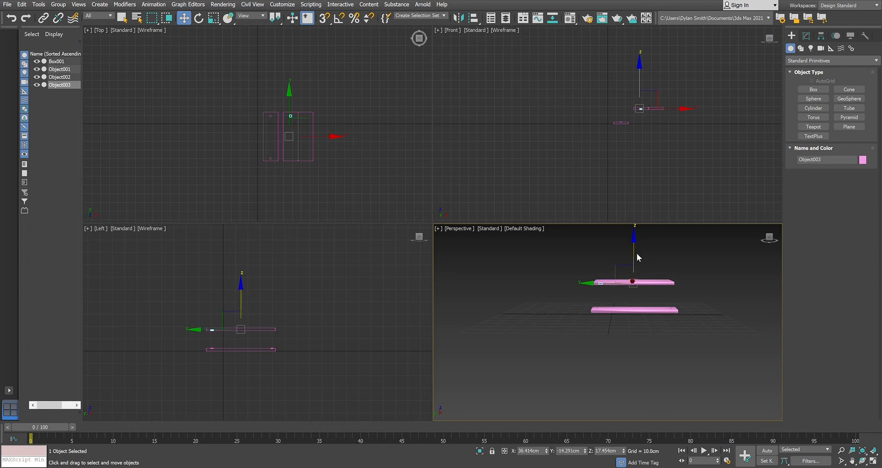
{"action": "left_click_drag", "start_coordinate": [638, 256], "coordinate": [641, 254]}
{"action": "key", "text": "z"}
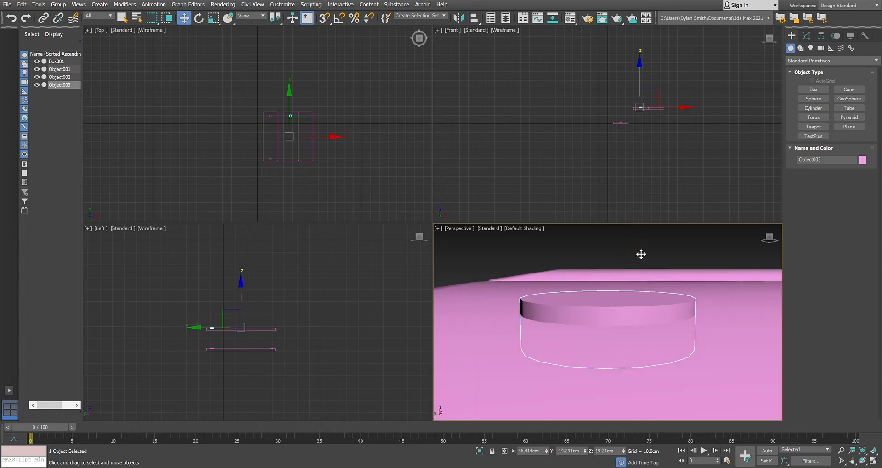
{"action": "scroll", "coordinate": [629, 249], "scroll_direction": "down", "scroll_amount": 2}
{"action": "scroll", "coordinate": [629, 249], "scroll_direction": "down", "scroll_amount": 5}
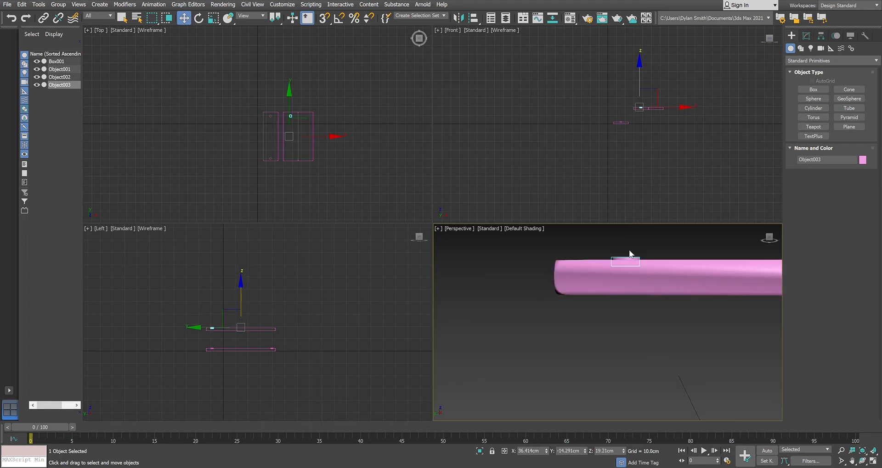
Copy nail head Object003 along X onto the neighbouring raised plank, at about X 56.3 cm
{"action": "middle_click_drag", "start_coordinate": [641, 262], "coordinate": [623, 282], "text": "alt"}
{"action": "scroll", "coordinate": [623, 281], "scroll_direction": "down", "scroll_amount": 5}
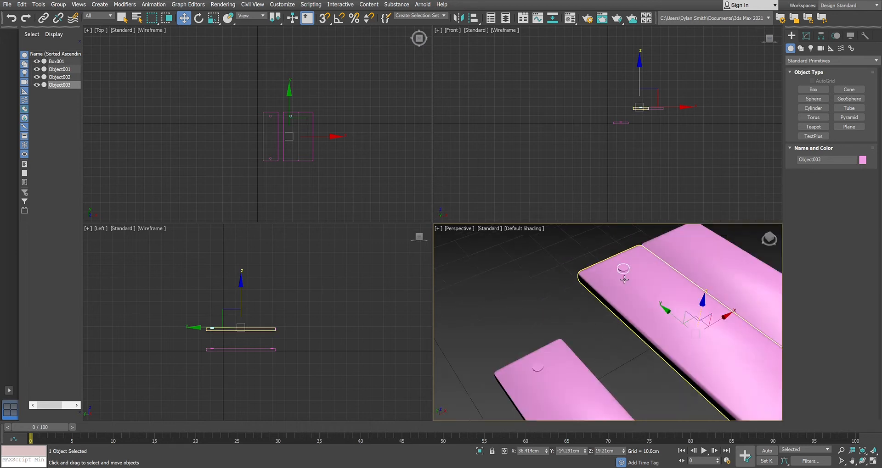
{"action": "scroll", "coordinate": [632, 281], "scroll_direction": "down", "scroll_amount": 6}
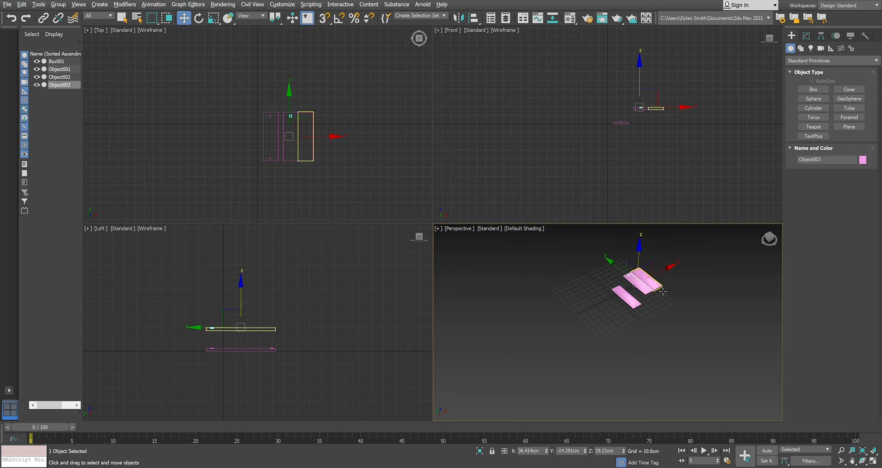
{"action": "middle_click_drag", "start_coordinate": [666, 282], "coordinate": [689, 293], "text": "alt"}
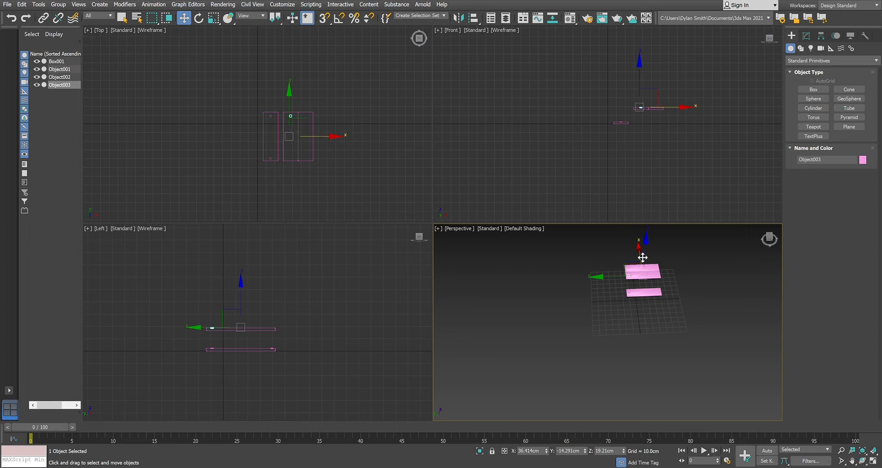
{"action": "left_click_drag", "start_coordinate": [642, 256], "coordinate": [640, 242]}
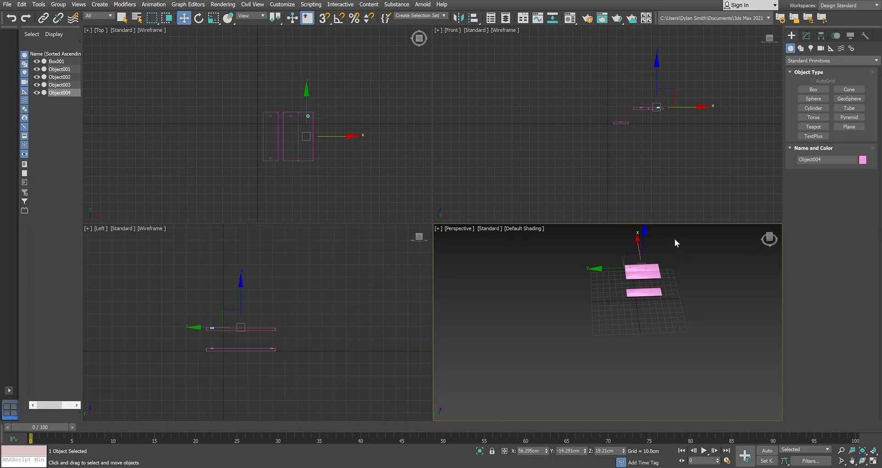
{"action": "left_click", "coordinate": [671, 270]}
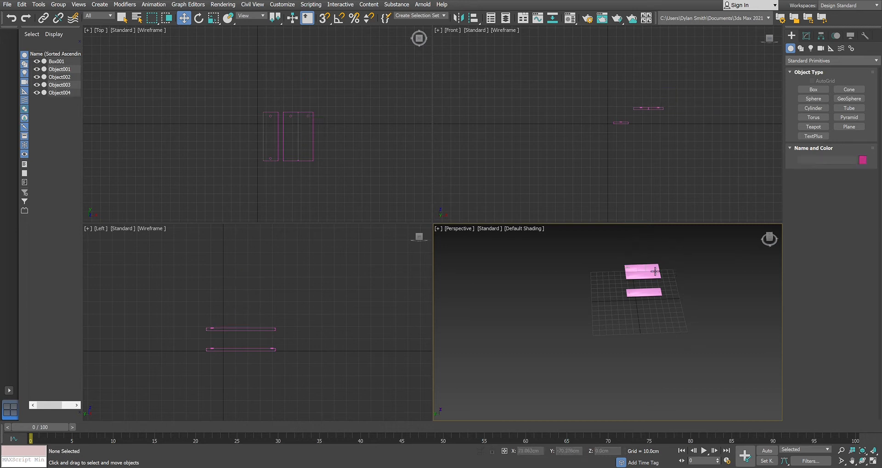
Select the nail heads on both raised planks and copy them together along Y to the opposite end of the planks
{"action": "left_click", "coordinate": [632, 278]}
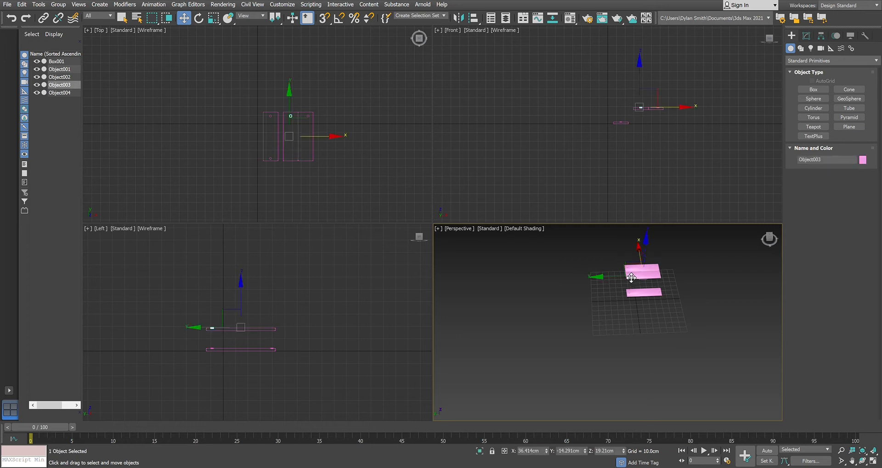
{"action": "scroll", "coordinate": [632, 272], "scroll_direction": "up", "scroll_amount": 5}
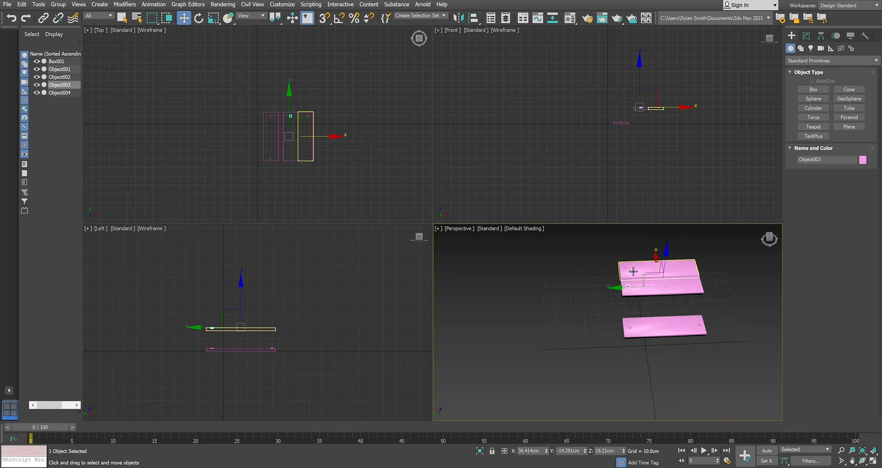
{"action": "scroll", "coordinate": [633, 272], "scroll_direction": "up", "scroll_amount": 5}
{"action": "left_click", "coordinate": [628, 273]}
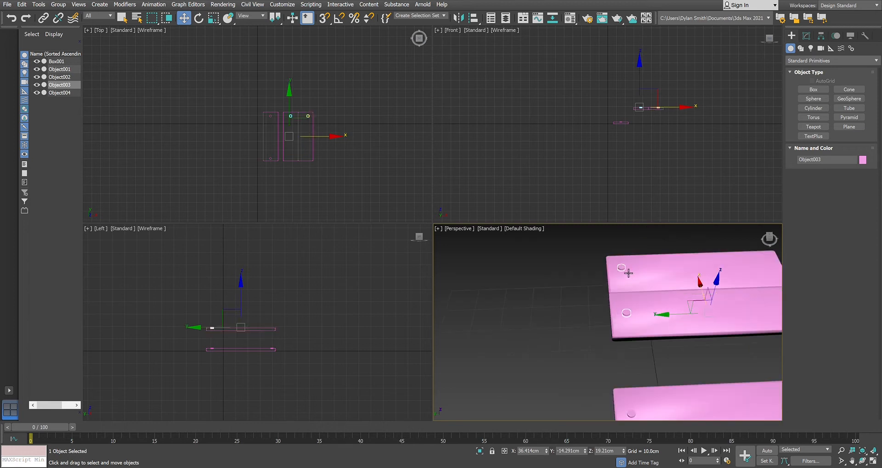
{"action": "left_click", "coordinate": [628, 273], "text": "ctrl"}
{"action": "scroll", "coordinate": [628, 273], "scroll_direction": "down", "scroll_amount": 8}
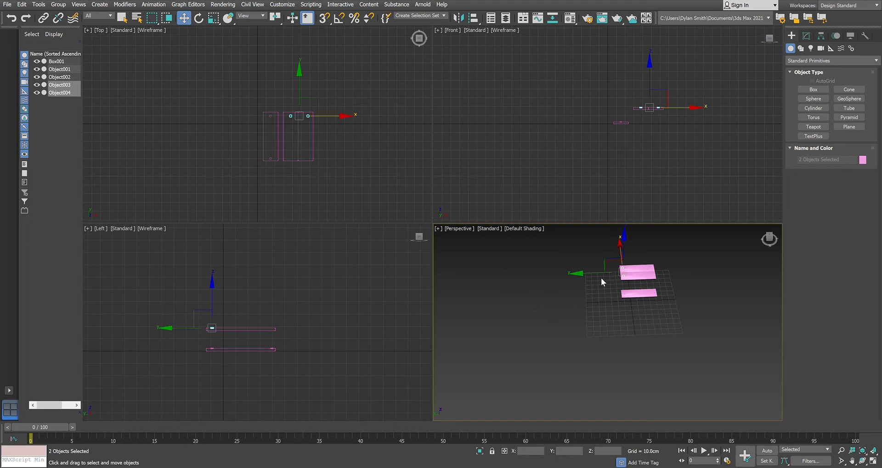
{"action": "left_click_drag", "start_coordinate": [598, 279], "coordinate": [621, 279]}
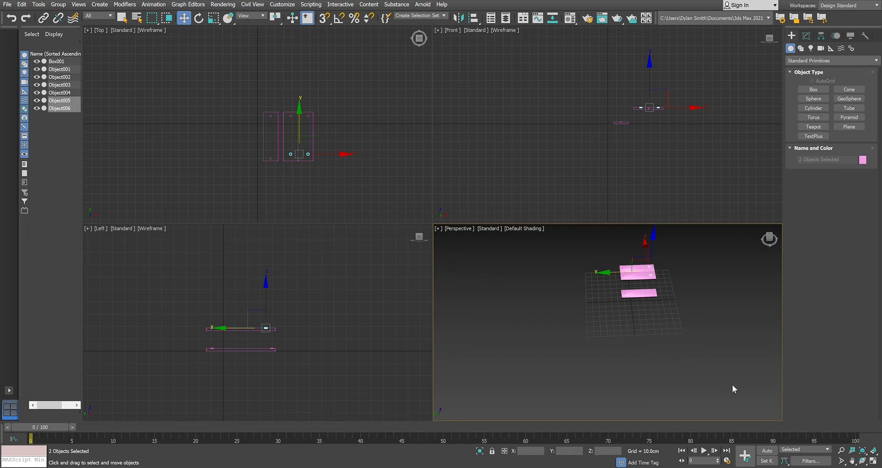
{"action": "left_click", "coordinate": [657, 266]}
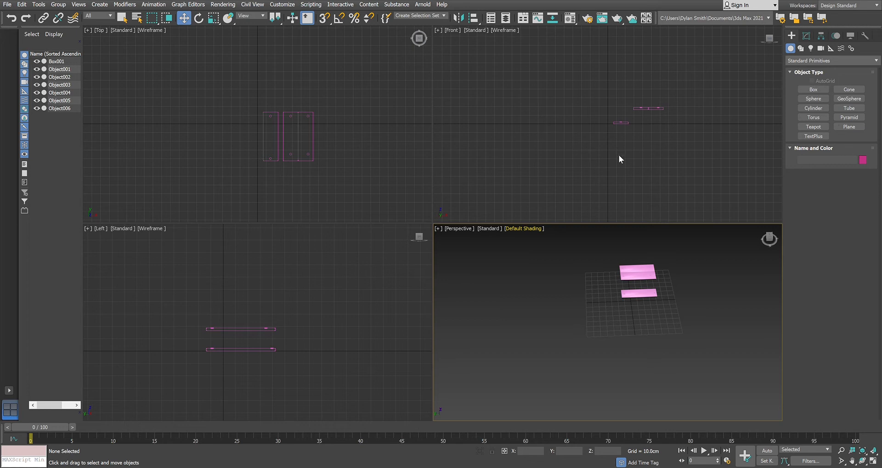
Create a box about 7.4 cm long and 7.6 cm wide under the first raised plank in the Front view, and shade that view
{"action": "scroll", "coordinate": [619, 156], "scroll_direction": "up", "scroll_amount": 2}
{"action": "middle_click_drag", "start_coordinate": [619, 155], "coordinate": [611, 270]}
{"action": "scroll", "coordinate": [612, 272], "scroll_direction": "down", "scroll_amount": 1}
{"action": "scroll", "coordinate": [611, 270], "scroll_direction": "up", "scroll_amount": 2}
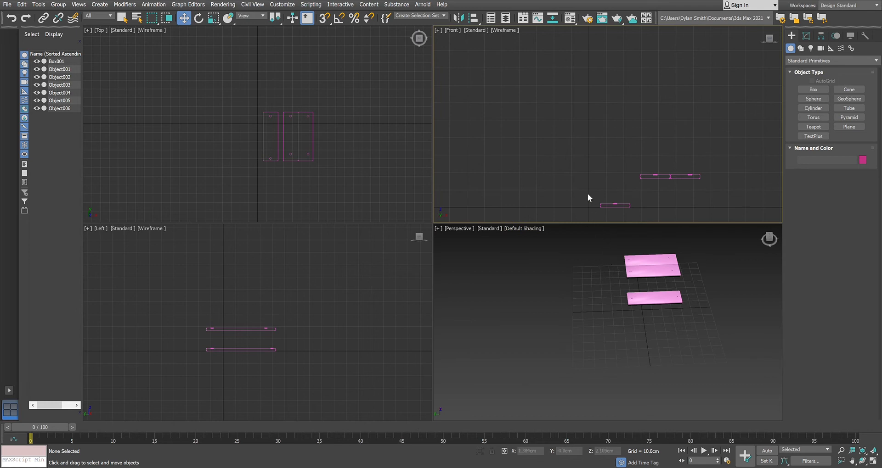
{"action": "scroll", "coordinate": [639, 94], "scroll_direction": "down", "scroll_amount": 4}
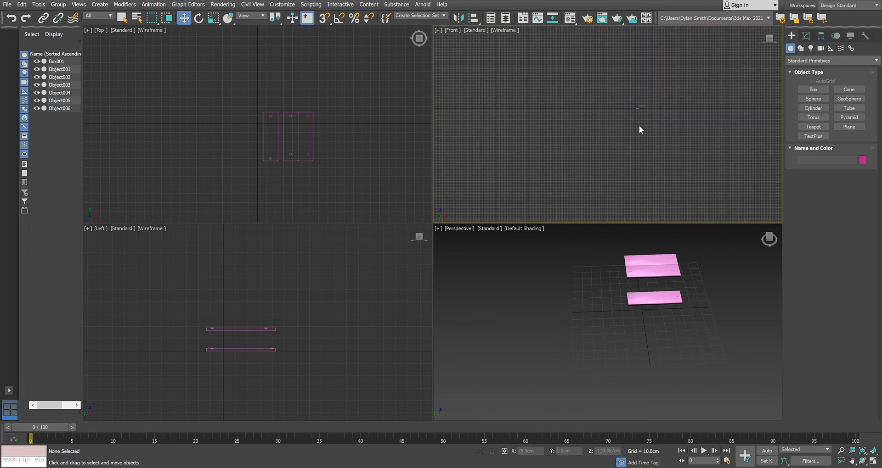
{"action": "scroll", "coordinate": [642, 130], "scroll_direction": "up", "scroll_amount": 1}
{"action": "middle_click_drag", "start_coordinate": [630, 92], "coordinate": [645, 114]}
{"action": "scroll", "coordinate": [644, 113], "scroll_direction": "up", "scroll_amount": 2}
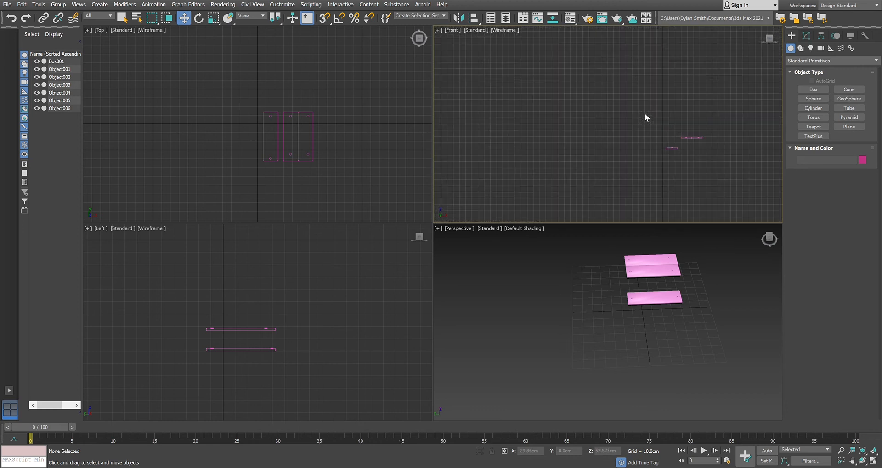
{"action": "middle_click_drag", "start_coordinate": [691, 153], "coordinate": [665, 126]}
{"action": "left_click", "coordinate": [816, 90]}
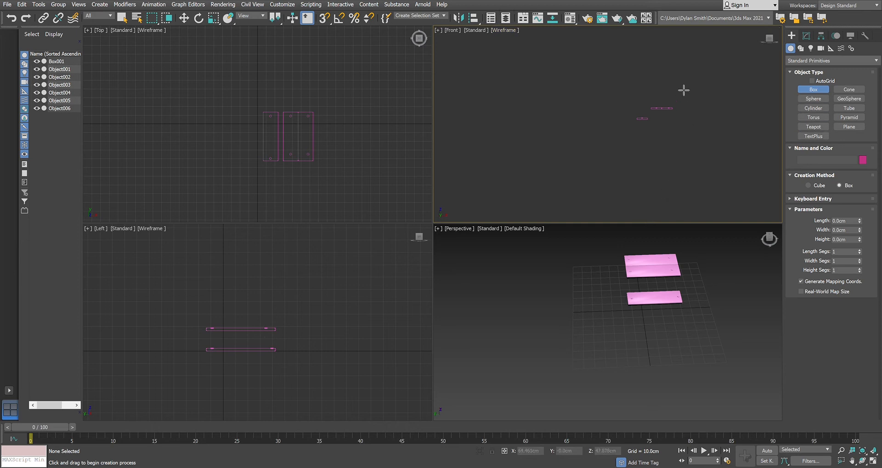
{"action": "scroll", "coordinate": [689, 110], "scroll_direction": "up", "scroll_amount": 2}
{"action": "mouse_move", "coordinate": [644, 118]}
{"action": "left_mouse_down"}
{"action": "mouse_move", "coordinate": [664, 124]}
{"action": "mouse_move", "coordinate": [652, 125]}
{"action": "left_mouse_up"}
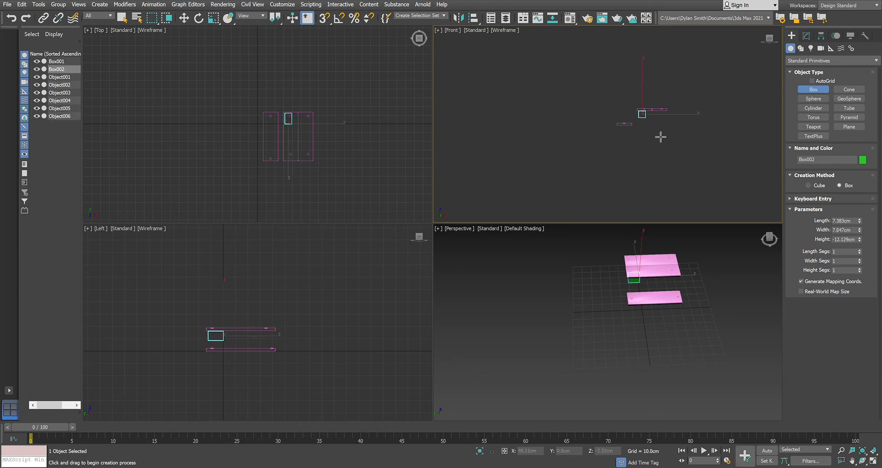
{"action": "left_click", "coordinate": [646, 138]}
{"action": "key", "text": "w"}
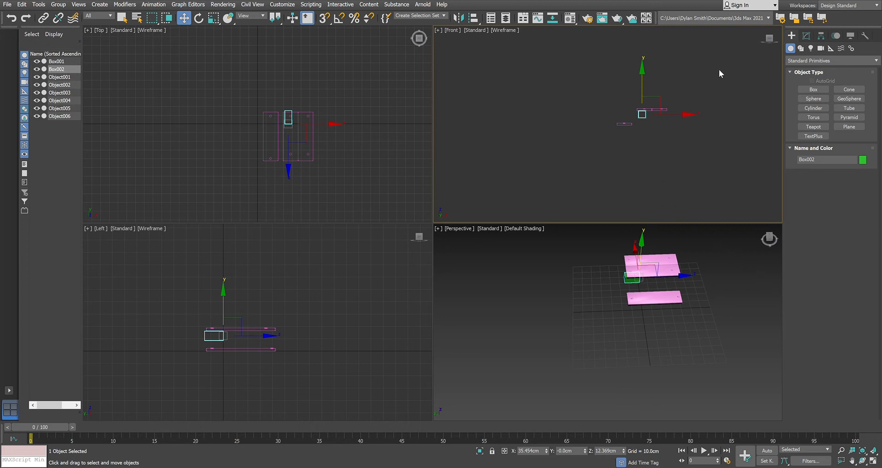
{"action": "key", "text": "F3"}
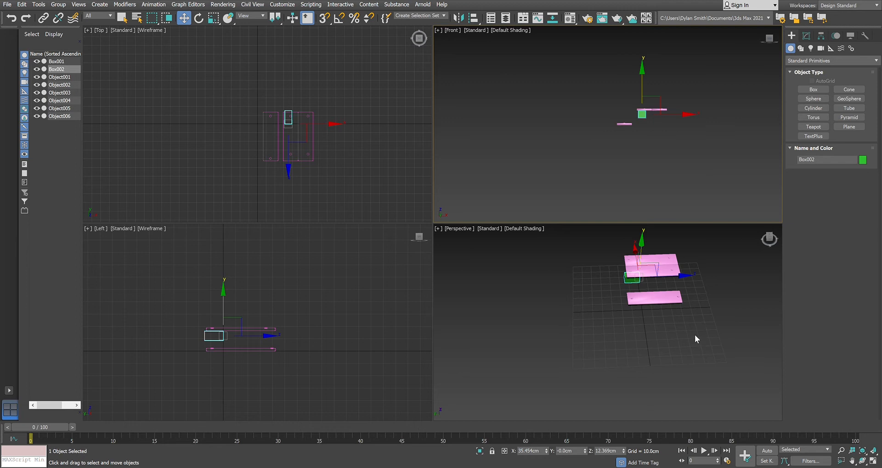
Raise the green box Box002 to about Z 13.2 cm, up against the underside of the raised plank
{"action": "left_click", "coordinate": [625, 288]}
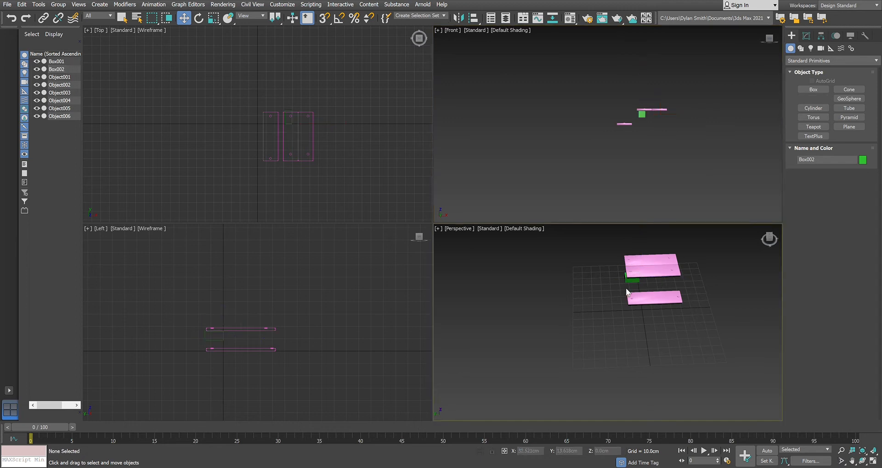
{"action": "middle_click_drag", "start_coordinate": [632, 302], "coordinate": [698, 306], "text": "alt"}
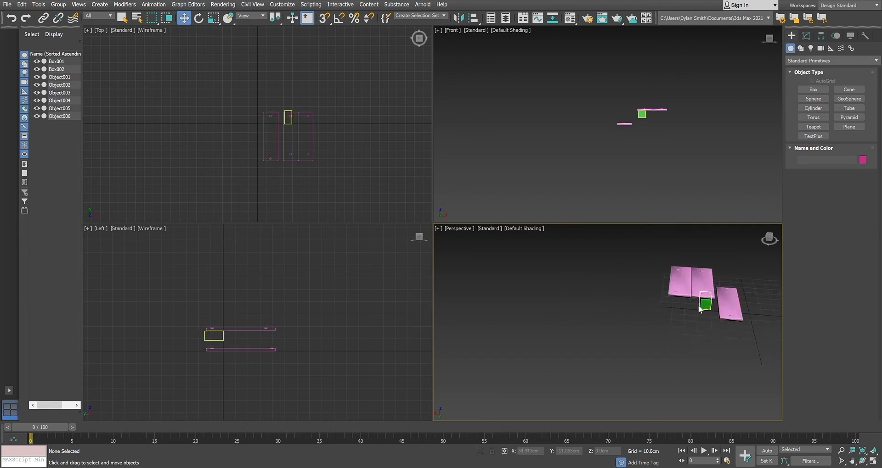
{"action": "left_click", "coordinate": [705, 306]}
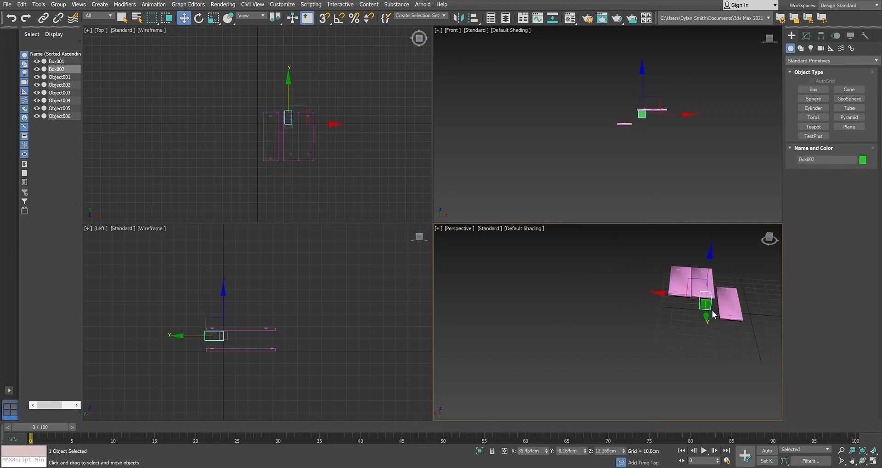
{"action": "scroll", "coordinate": [713, 314], "scroll_direction": "up", "scroll_amount": 10}
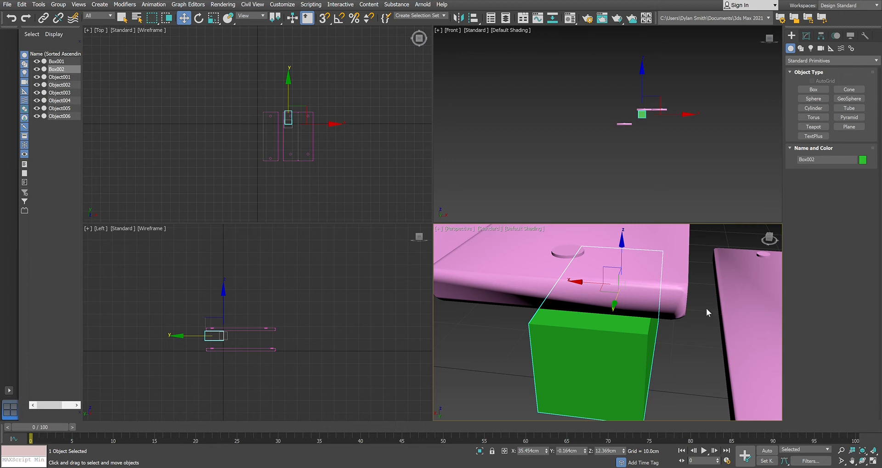
{"action": "scroll", "coordinate": [706, 308], "scroll_direction": "down", "scroll_amount": 8}
{"action": "middle_click_drag", "start_coordinate": [700, 311], "coordinate": [698, 297], "text": "alt"}
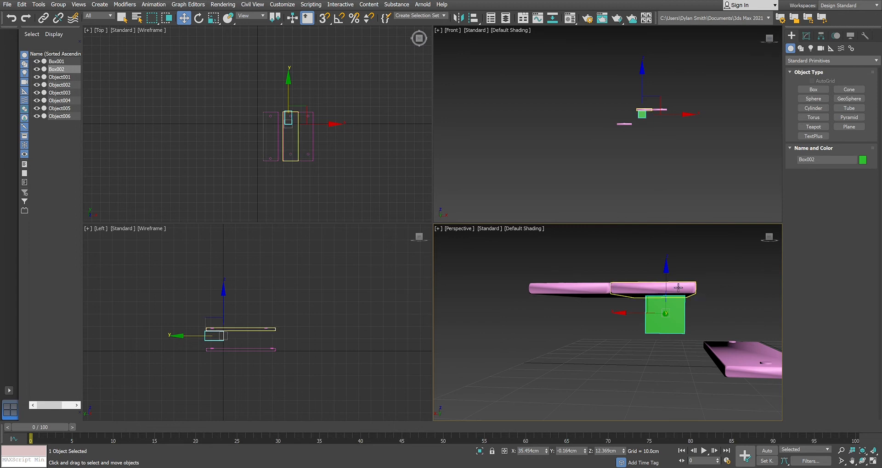
{"action": "left_click_drag", "start_coordinate": [671, 285], "coordinate": [672, 280]}
Scale the green box Box002 along Y to 34 percent, keeping X and Z at 100
{"action": "middle_click_drag", "start_coordinate": [689, 294], "coordinate": [668, 296], "text": "alt"}
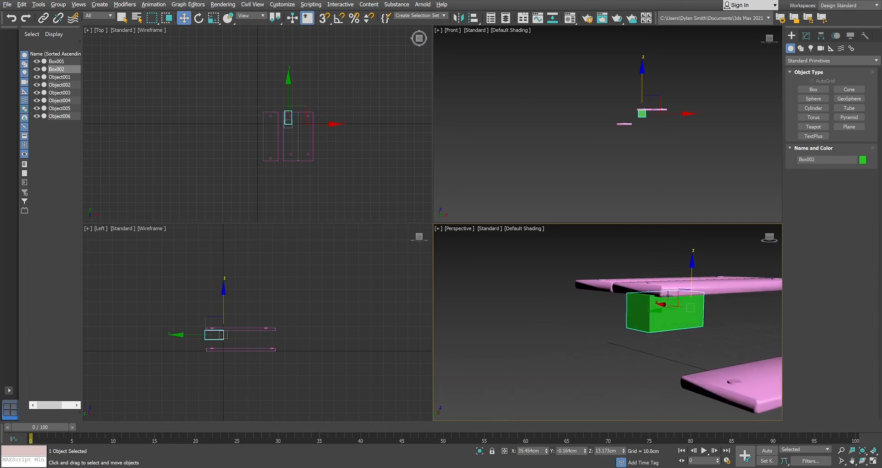
{"action": "key", "text": "r"}
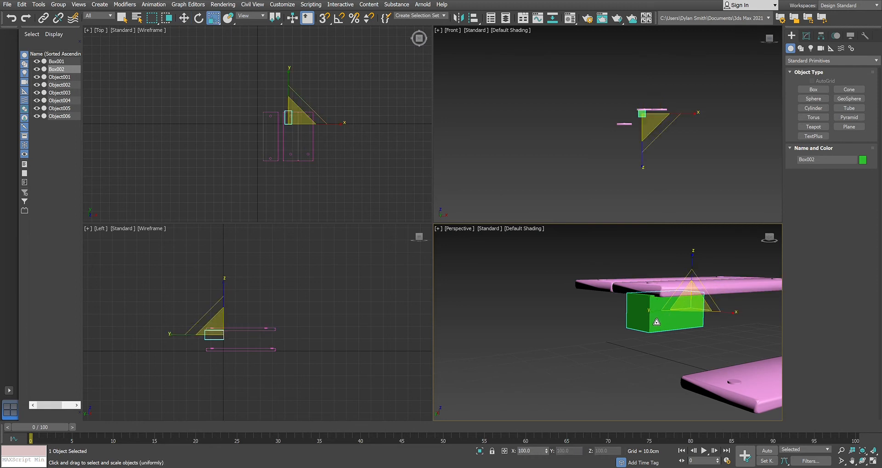
{"action": "key", "text": "r"}
{"action": "left_click_drag", "start_coordinate": [659, 314], "coordinate": [683, 314]}
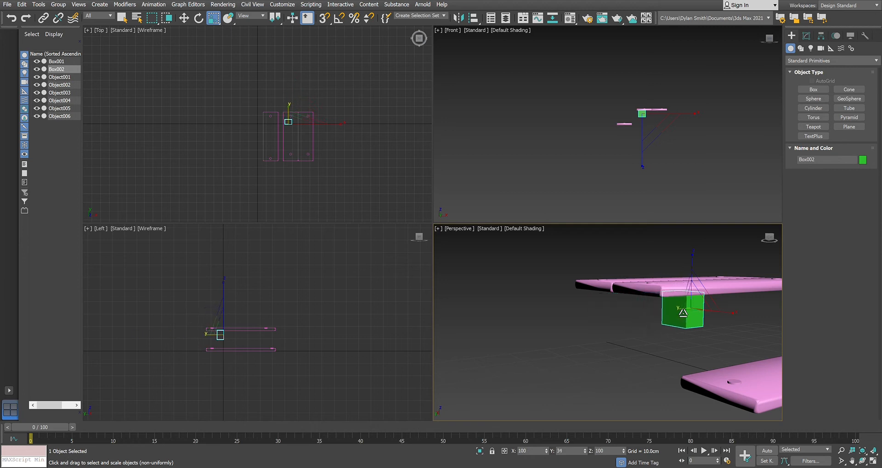
{"action": "key", "text": "w"}
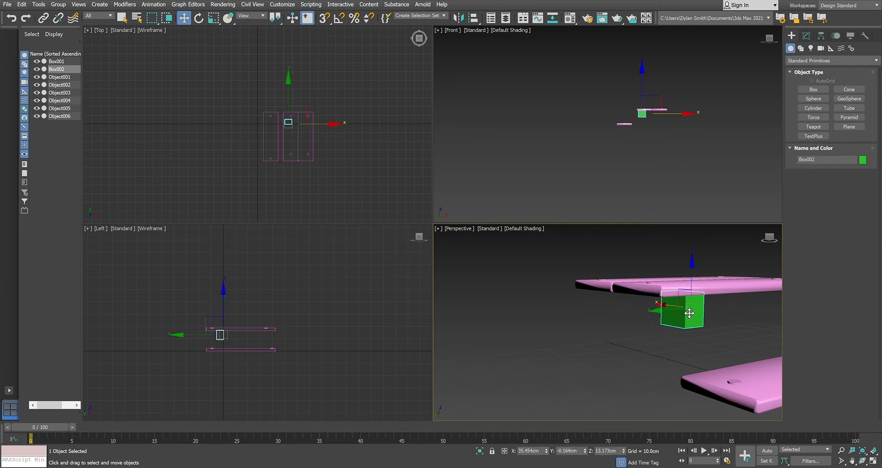
Move the green box Box002 along Y to about 6.5 cm, near the planks' end, and convert it to an editable poly
{"action": "left_click_drag", "start_coordinate": [666, 318], "coordinate": [645, 318]}
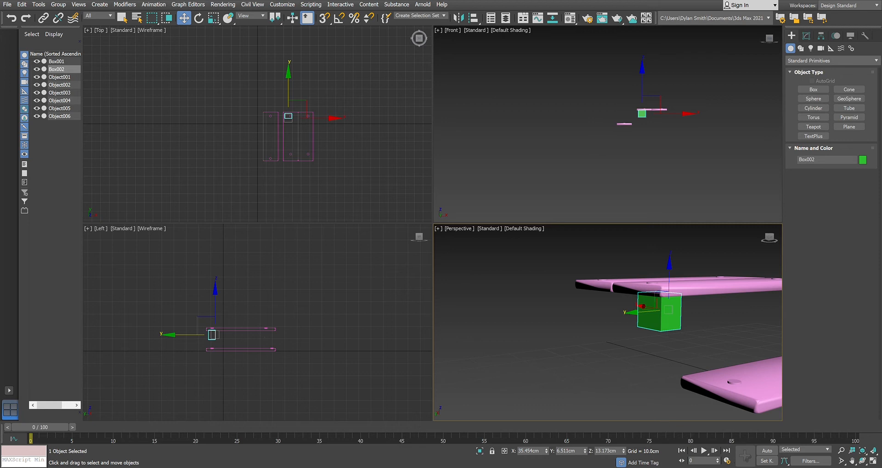
{"action": "left_click", "coordinate": [759, 420]}
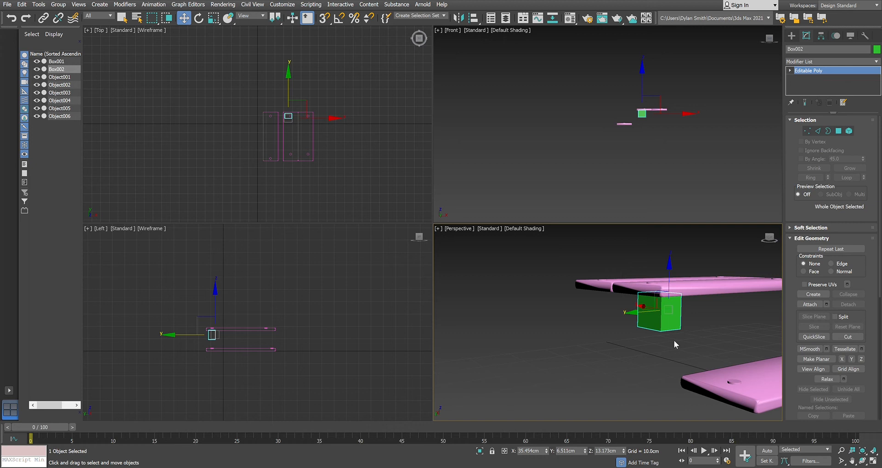
Scale Box002 down along Z to roughly half its height and raise it to about Z 15 cm, against the plank's underside
{"action": "key", "text": "e"}
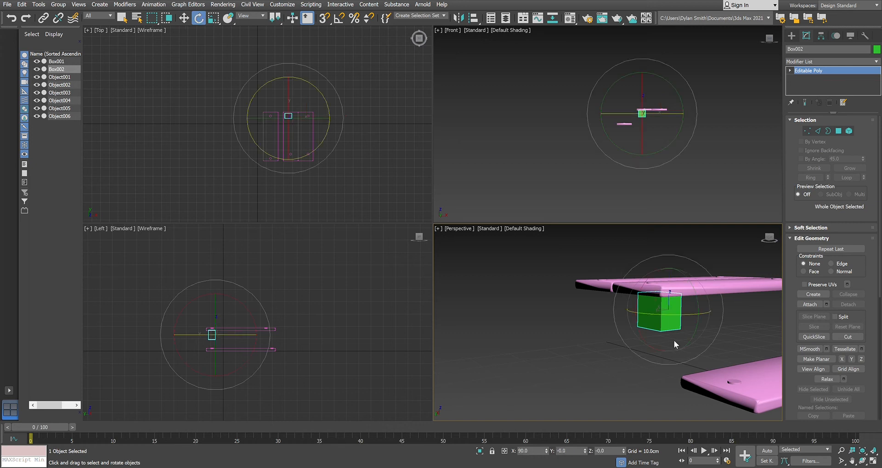
{"action": "key", "text": "r"}
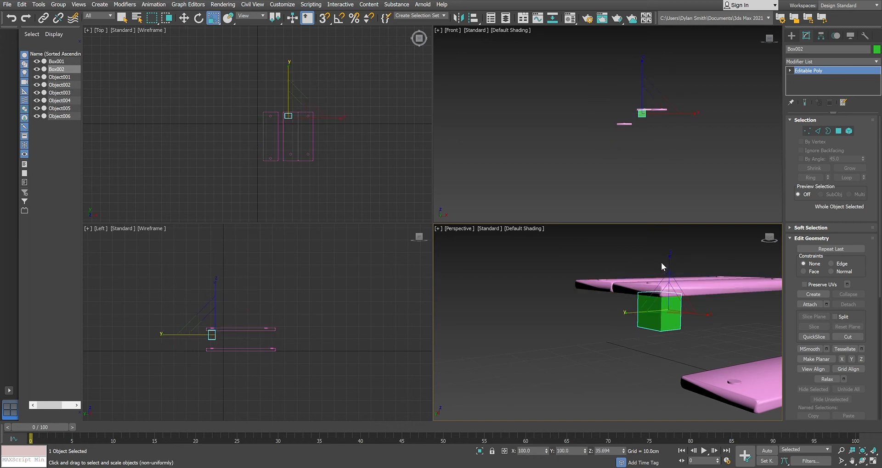
{"action": "left_click_drag", "start_coordinate": [669, 266], "coordinate": [680, 281]}
{"action": "key", "text": "w"}
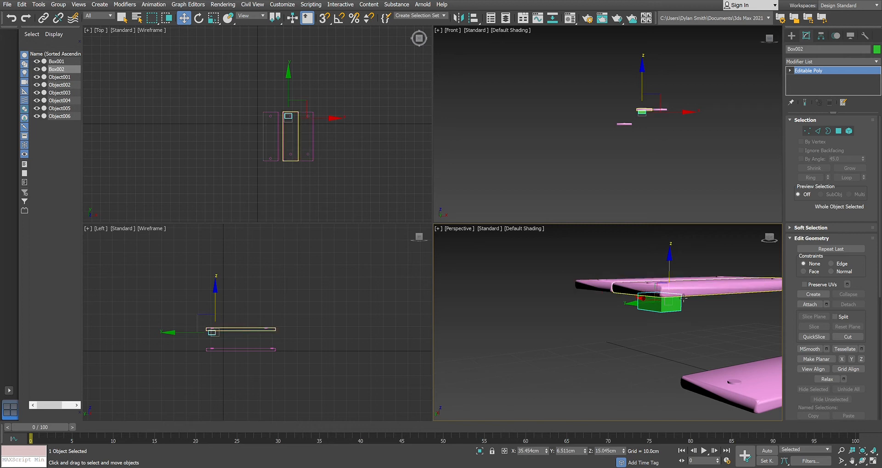
Delete the bottom polygon of Box002
{"action": "mouse_move", "coordinate": [683, 311]}
{"action": "middle_mouse_down", "text": "alt"}
{"action": "mouse_move", "coordinate": [696, 311]}
{"action": "mouse_move", "coordinate": [692, 303]}
{"action": "middle_mouse_up", "text": "alt"}
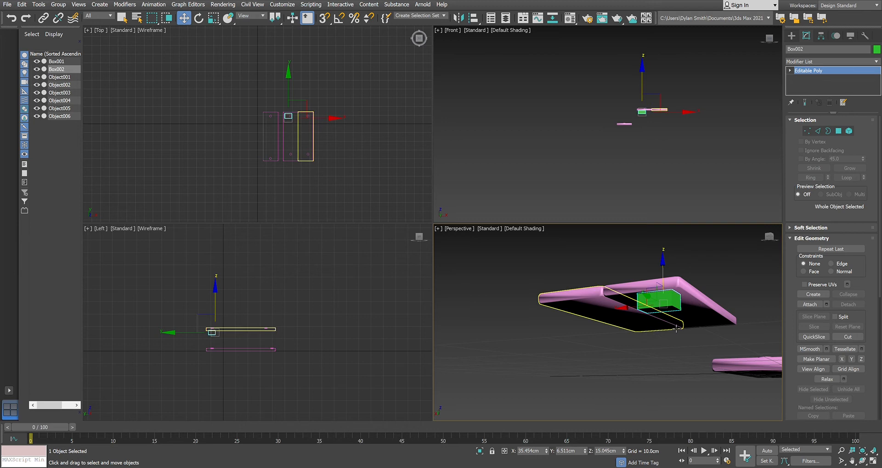
{"action": "key", "text": "4"}
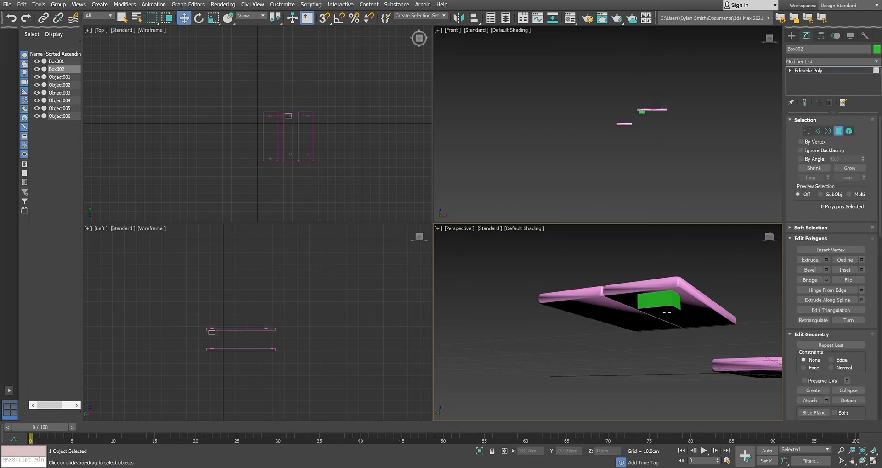
{"action": "left_click", "coordinate": [666, 313]}
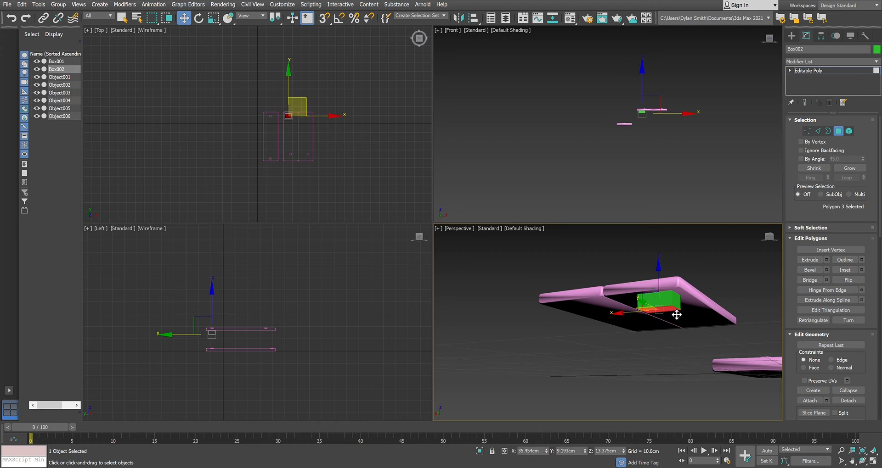
{"action": "left_click", "coordinate": [677, 315]}
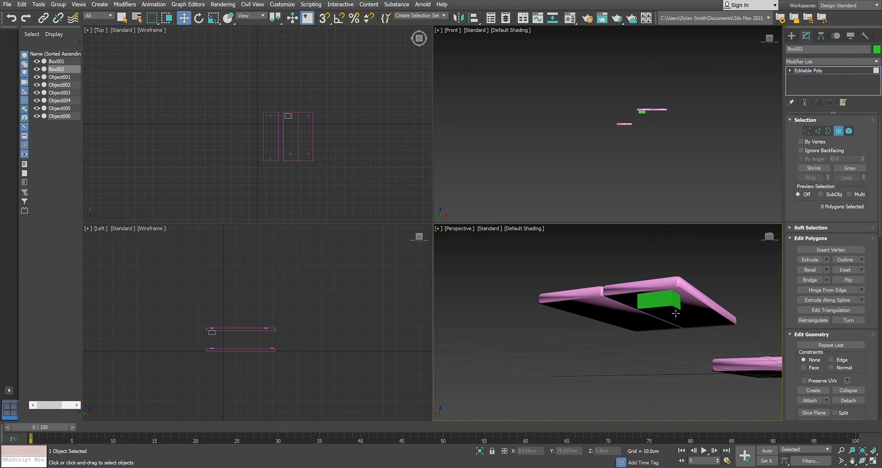
Extend the open bottom border of Box002 straight down with new faces to about Z -6.7 cm
{"action": "key", "text": "3"}
{"action": "left_click", "coordinate": [677, 311]}
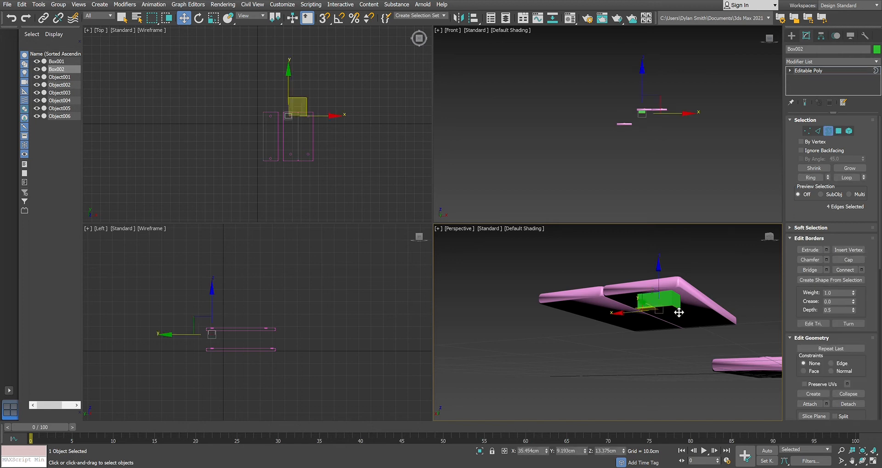
{"action": "scroll", "coordinate": [666, 310], "scroll_direction": "down", "scroll_amount": 3}
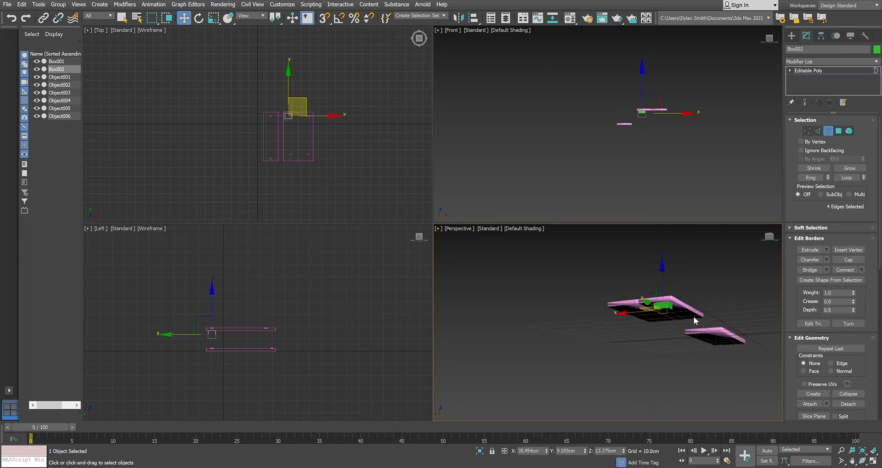
{"action": "middle_click_drag", "start_coordinate": [681, 330], "coordinate": [692, 335], "text": "alt"}
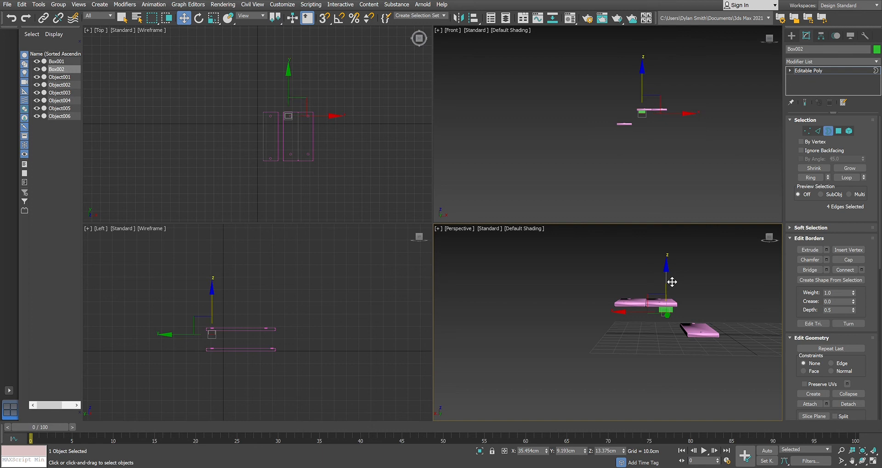
{"action": "left_click_drag", "start_coordinate": [672, 282], "coordinate": [682, 318]}
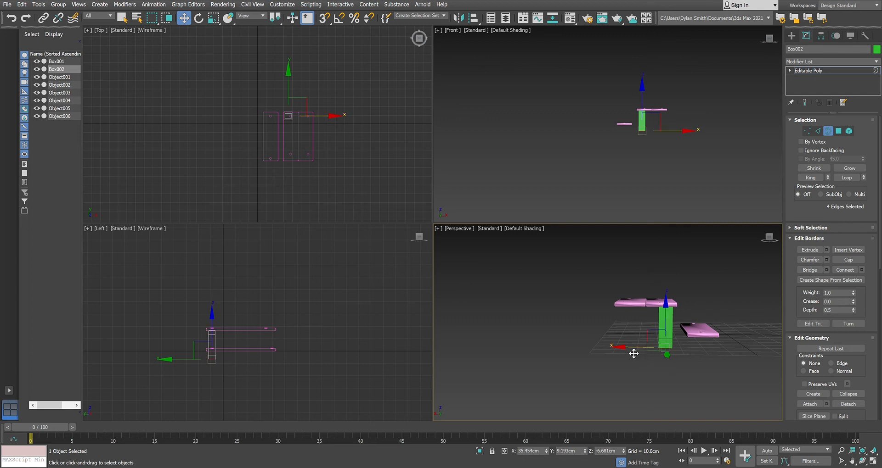
Shift the leg's bottom border along X to about 2.8 cm so the leg slants under the lower plank, and cap it
{"action": "left_click_drag", "start_coordinate": [634, 353], "coordinate": [692, 366]}
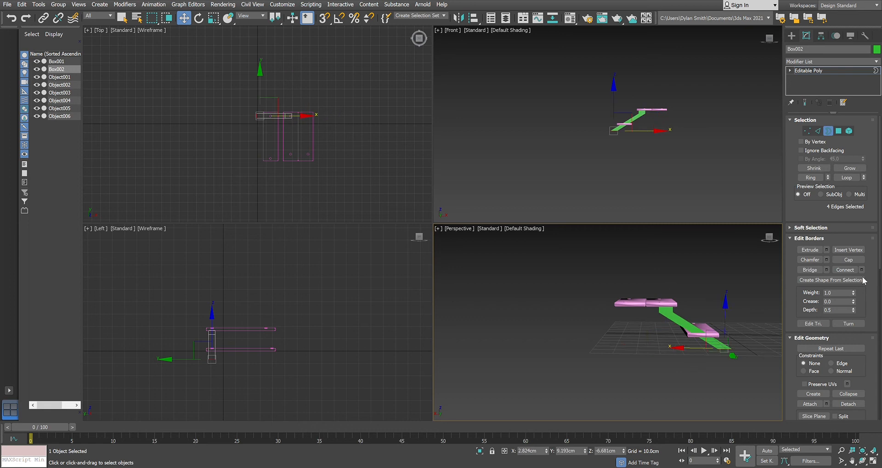
{"action": "left_click", "coordinate": [845, 259]}
{"action": "left_click", "coordinate": [766, 324]}
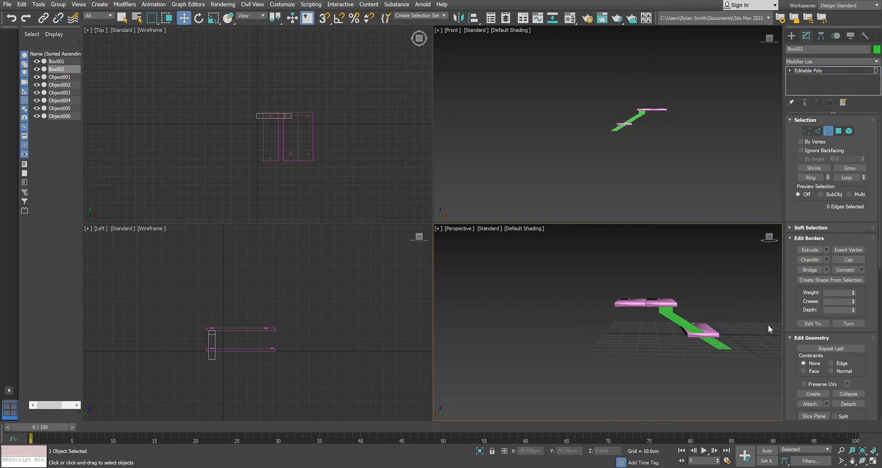
Select the whole slanted leg as an element and clone it along Y to the opposite end of the planks as a separate object
{"action": "key", "text": "5"}
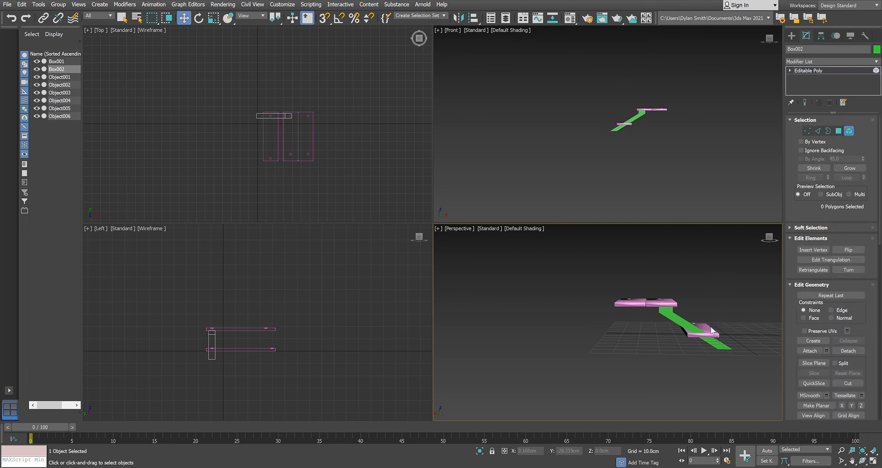
{"action": "left_click", "coordinate": [676, 323]}
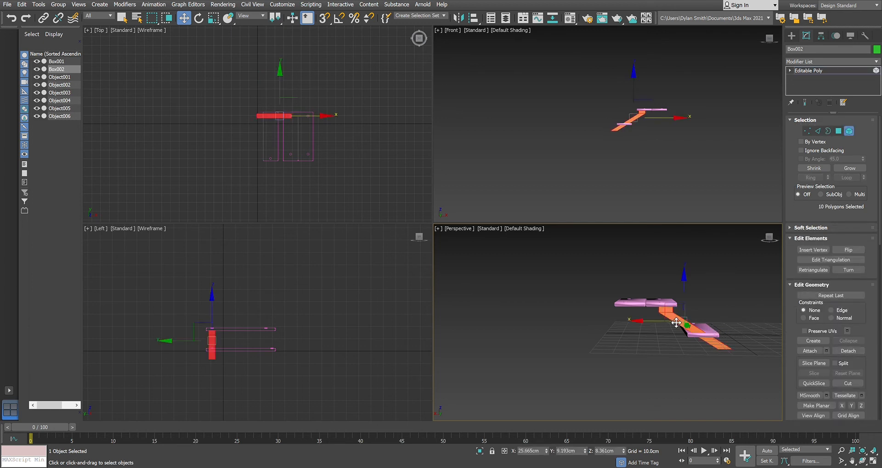
{"action": "left_click", "coordinate": [765, 330]}
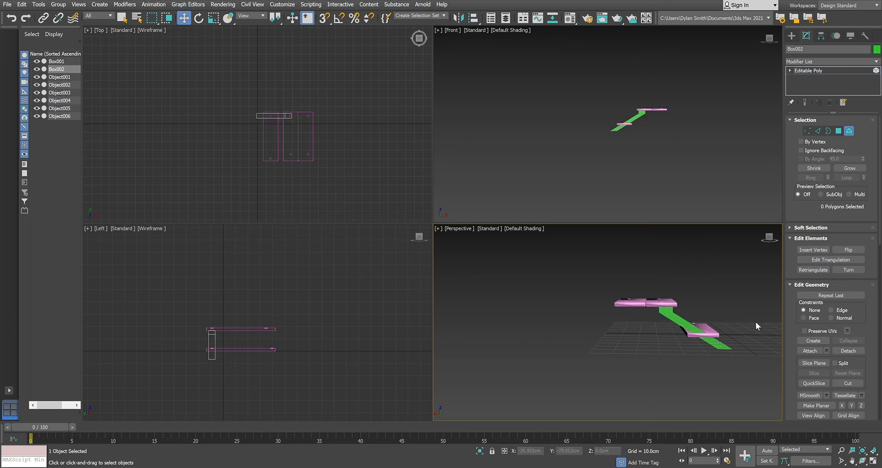
{"action": "middle_click_drag", "start_coordinate": [738, 313], "coordinate": [702, 327], "text": "alt"}
{"action": "scroll", "coordinate": [702, 327], "scroll_direction": "down", "scroll_amount": 4}
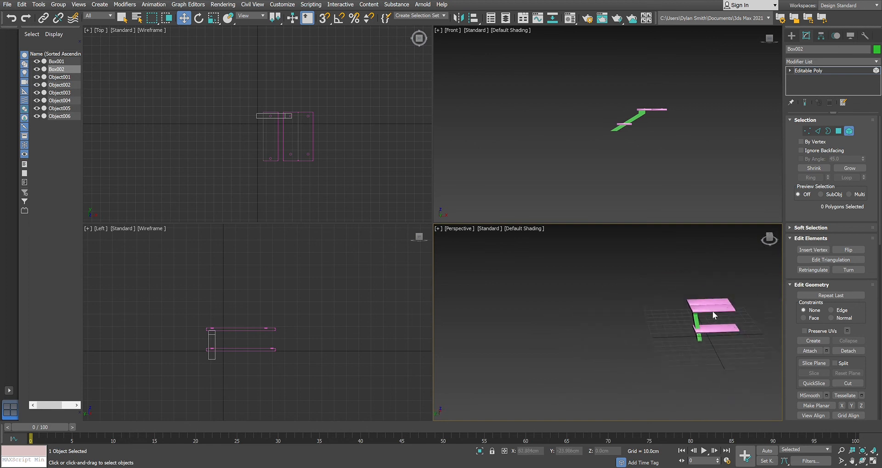
{"action": "middle_click_drag", "start_coordinate": [698, 329], "coordinate": [690, 341]}
{"action": "left_click", "coordinate": [689, 341]}
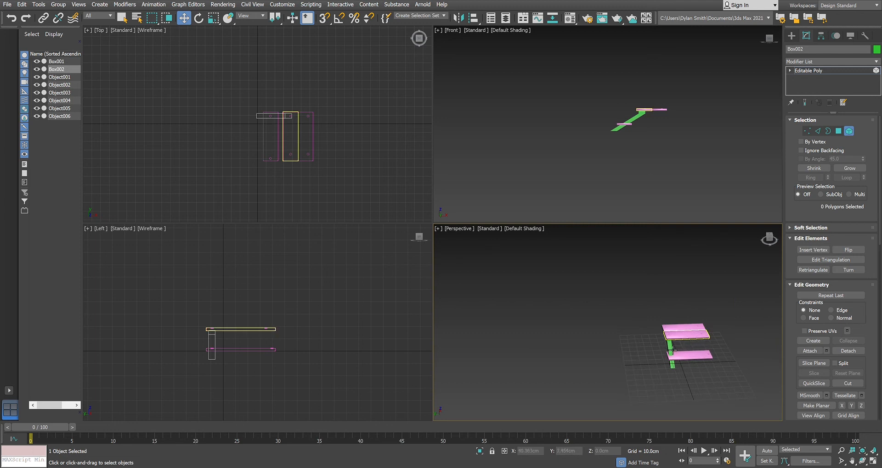
{"action": "left_click", "coordinate": [671, 350]}
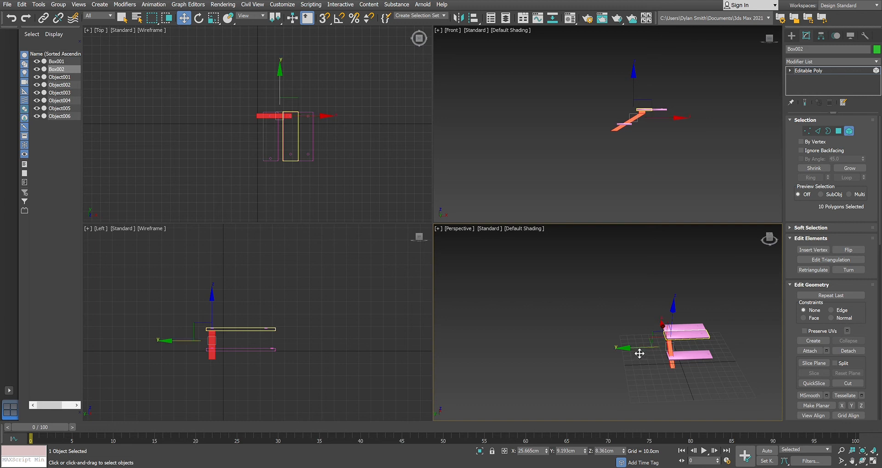
{"action": "left_click_drag", "start_coordinate": [639, 353], "coordinate": [676, 348]}
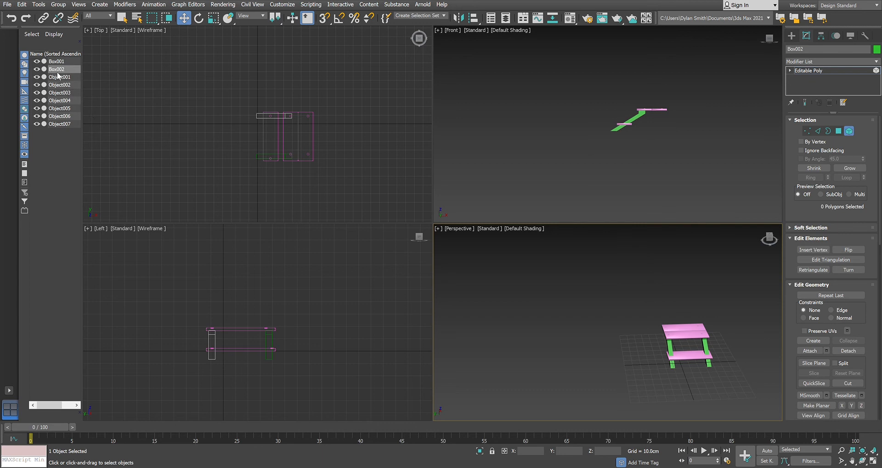
Attach Box002 and Object001 through Object007 to Box001, joining planks, nail heads and legs into one object
{"action": "left_click", "coordinate": [67, 61]}
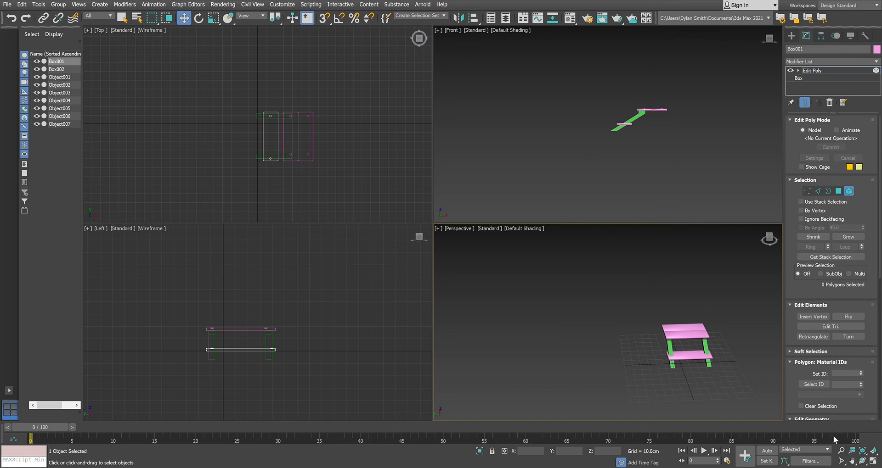
{"action": "scroll", "coordinate": [836, 325], "scroll_direction": "down", "scroll_amount": 5}
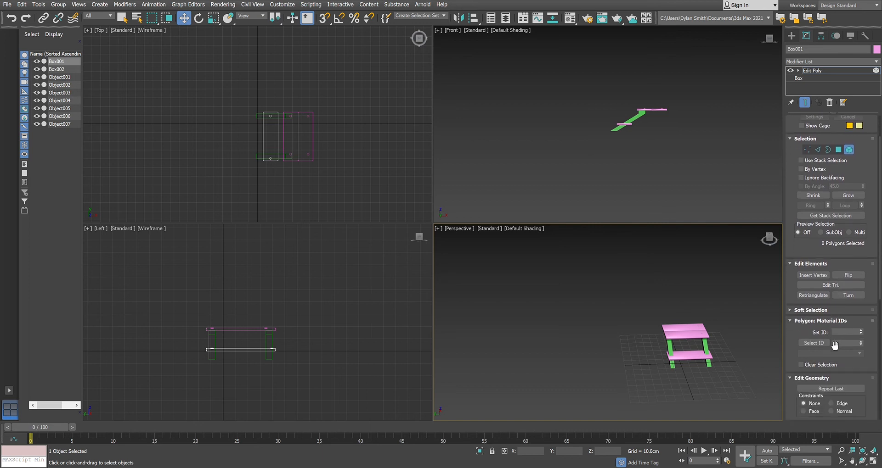
{"action": "scroll", "coordinate": [829, 364], "scroll_direction": "down", "scroll_amount": 1}
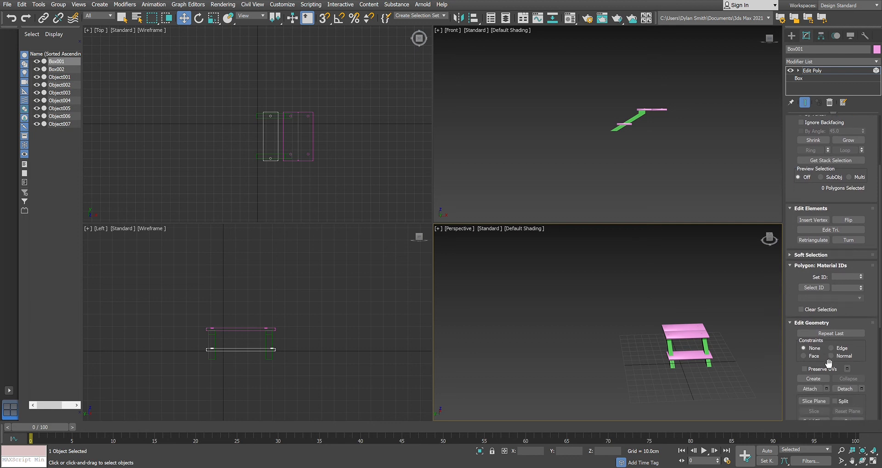
{"action": "scroll", "coordinate": [829, 364], "scroll_direction": "down", "scroll_amount": 1}
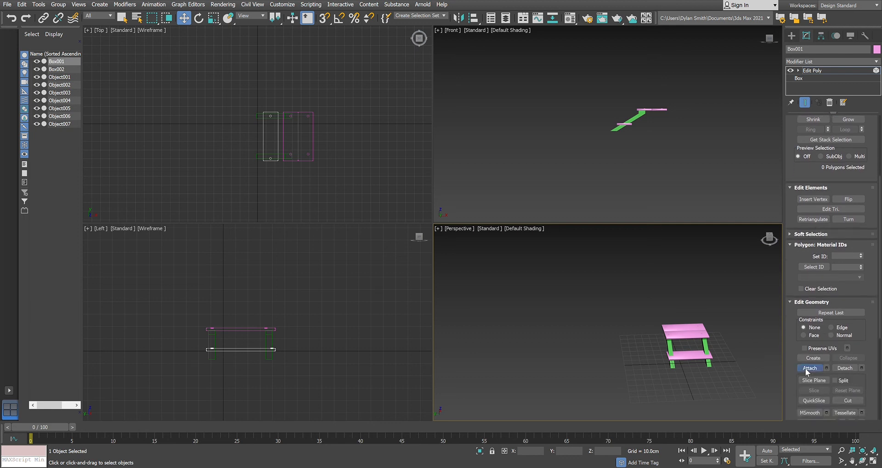
{"action": "left_click", "coordinate": [807, 368]}
{"action": "left_click", "coordinate": [63, 70]}
{"action": "left_click", "coordinate": [62, 70]}
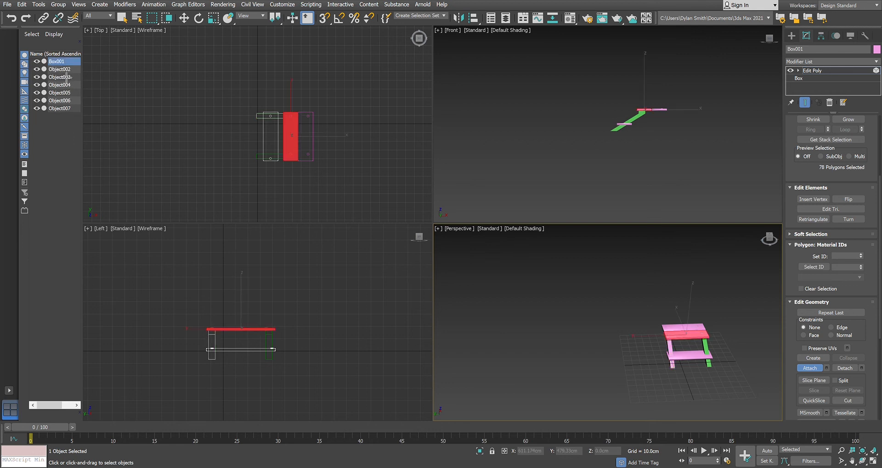
{"action": "left_click", "coordinate": [66, 73]}
{"action": "left_click", "coordinate": [66, 74]}
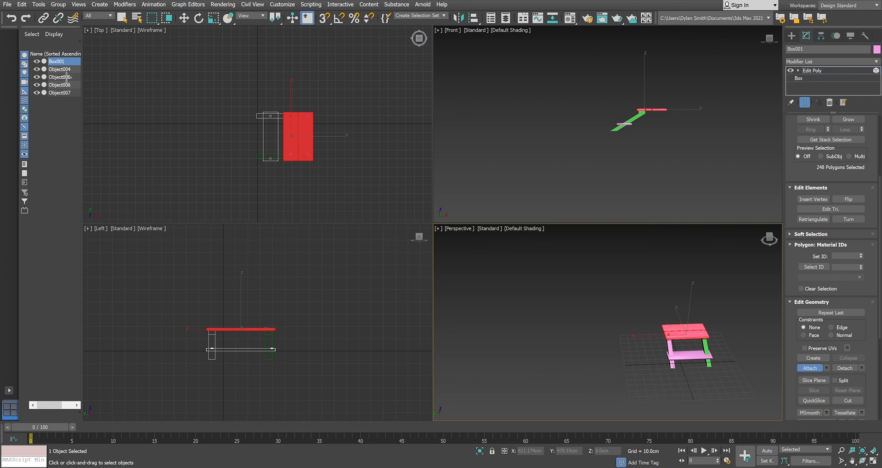
{"action": "left_click", "coordinate": [67, 76]}
{"action": "left_click", "coordinate": [67, 77]}
{"action": "left_click", "coordinate": [66, 77]}
{"action": "left_click", "coordinate": [60, 70]}
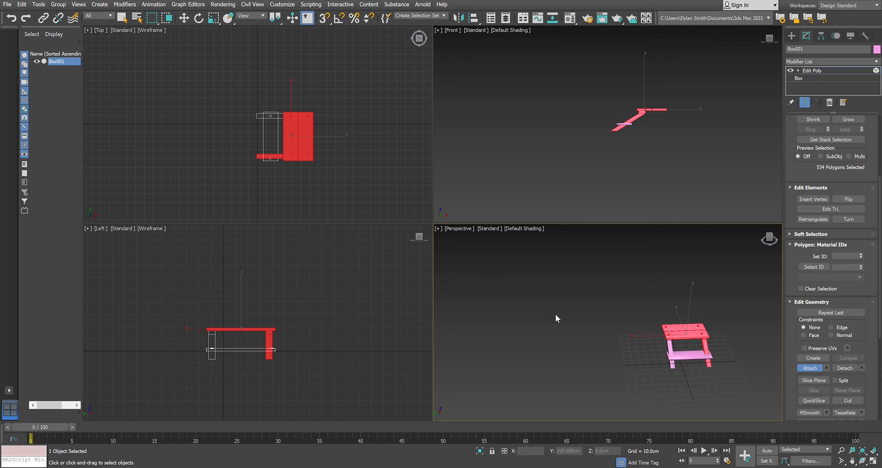
{"action": "key", "text": "w"}
{"action": "left_click", "coordinate": [693, 373]}
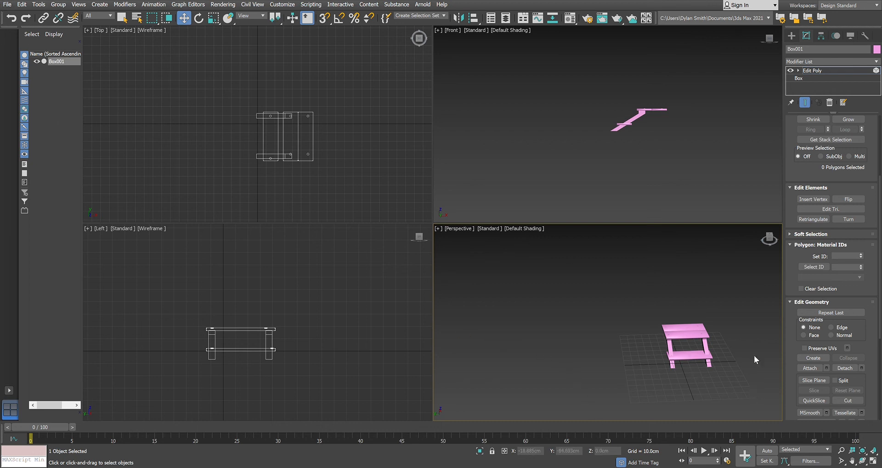
{"action": "left_click", "coordinate": [704, 338]}
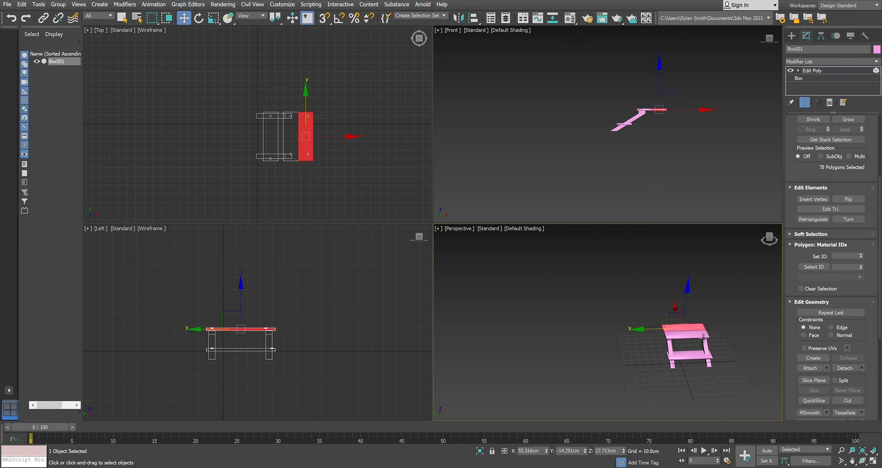
{"action": "left_click_drag", "start_coordinate": [703, 338], "coordinate": [706, 341]}
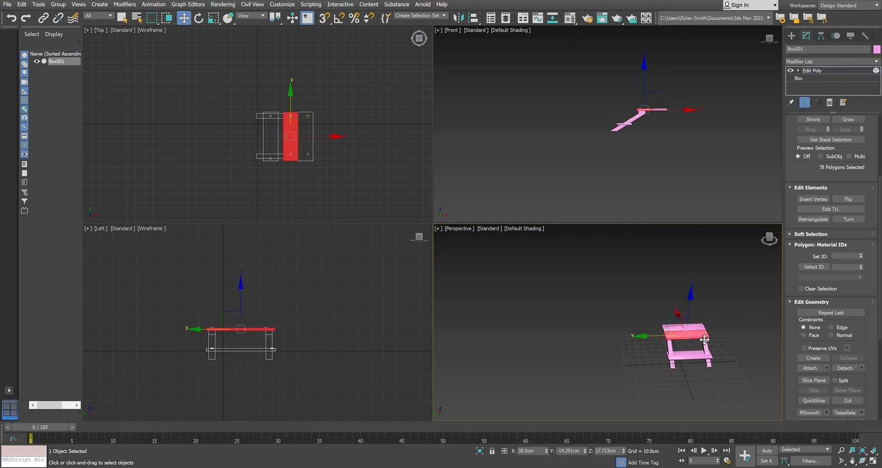
{"action": "left_click", "coordinate": [735, 341]}
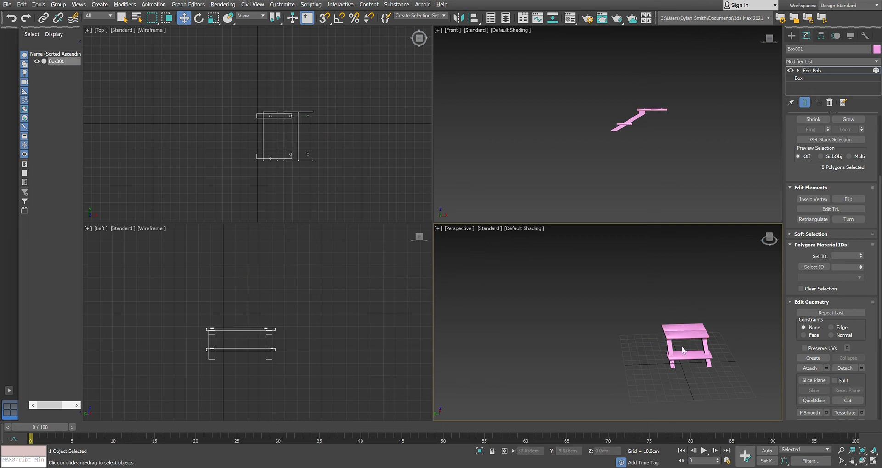
{"action": "middle_click_drag", "start_coordinate": [682, 346], "coordinate": [748, 341], "text": "alt"}
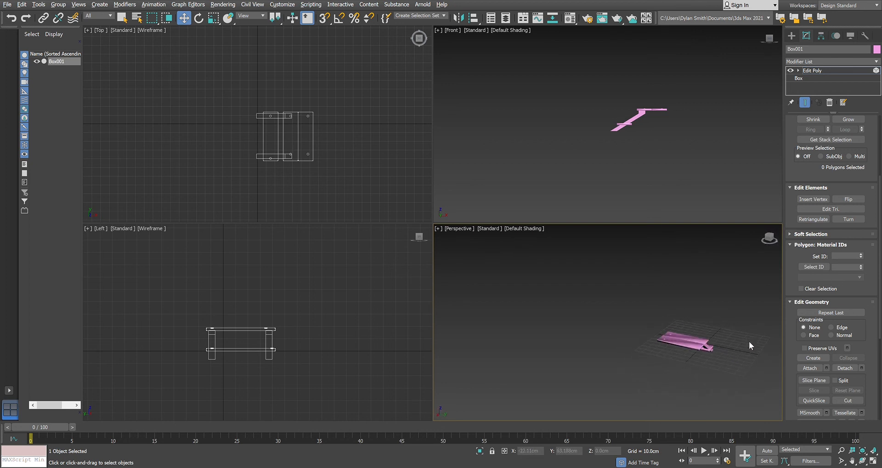
{"action": "scroll", "coordinate": [722, 354], "scroll_direction": "up", "scroll_amount": 5}
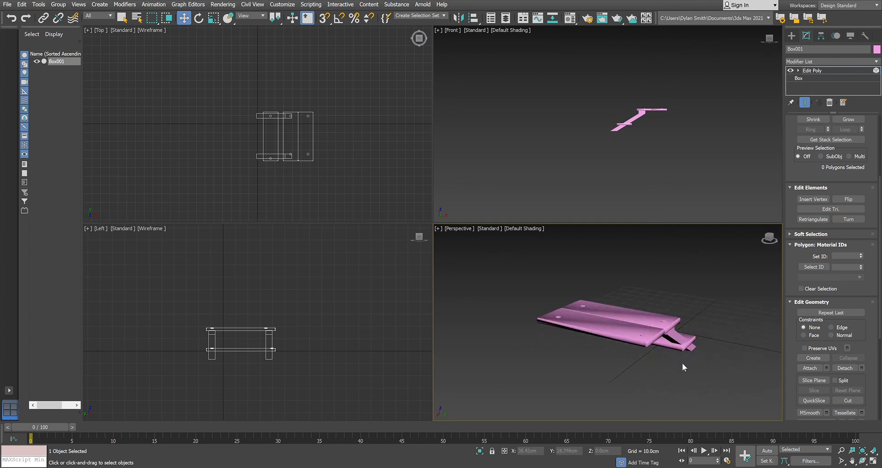
Turn on edged faces in the perspective view and select the long outer side face of the outer tabletop plank
{"action": "scroll", "coordinate": [671, 357], "scroll_direction": "down", "scroll_amount": 3}
{"action": "middle_click_drag", "start_coordinate": [671, 354], "coordinate": [712, 347]}
{"action": "scroll", "coordinate": [712, 347], "scroll_direction": "up", "scroll_amount": 2}
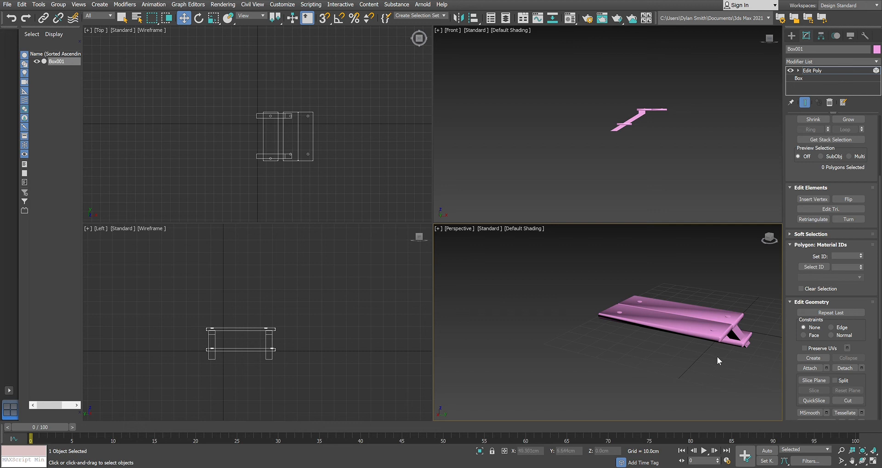
{"action": "key", "text": "F4"}
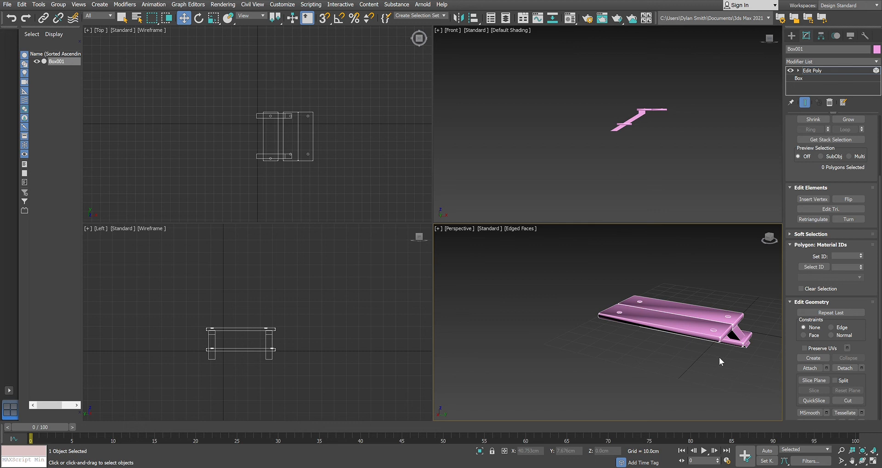
{"action": "key", "text": "4"}
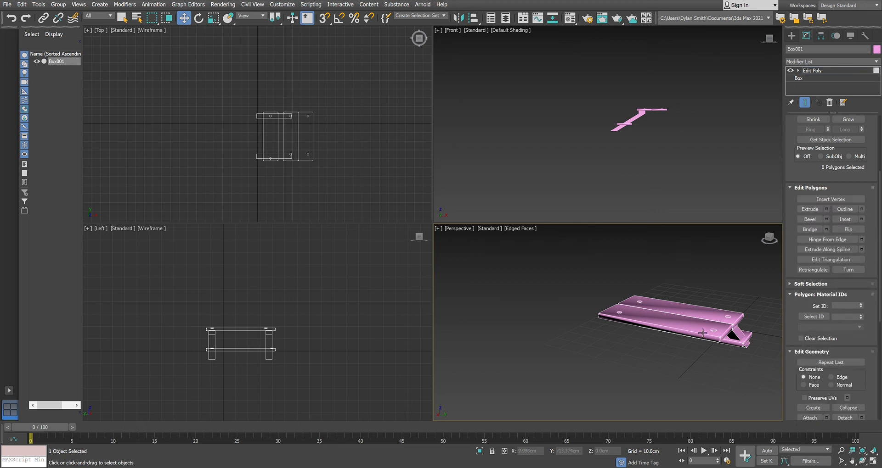
{"action": "left_click", "coordinate": [703, 335]}
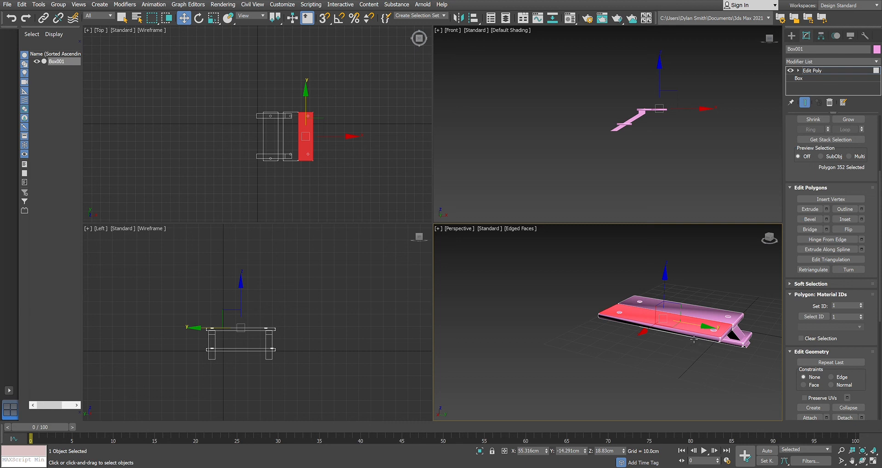
{"action": "left_click", "coordinate": [694, 339]}
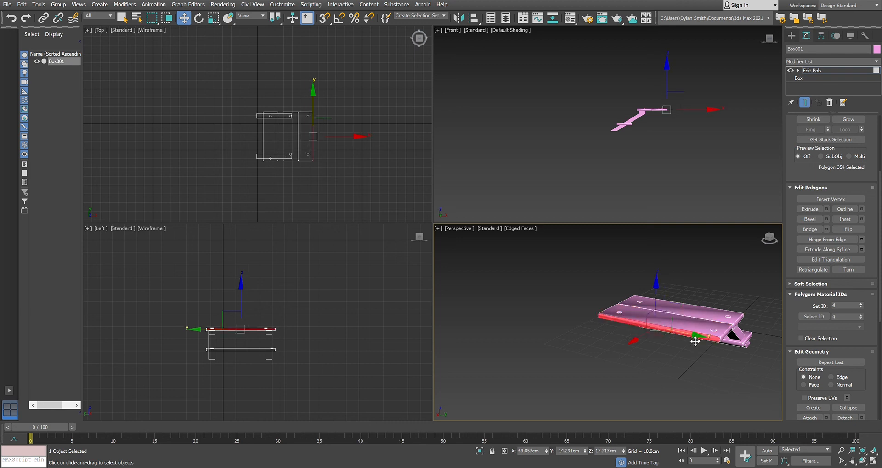
{"action": "scroll", "coordinate": [695, 340], "scroll_direction": "down", "scroll_amount": 5}
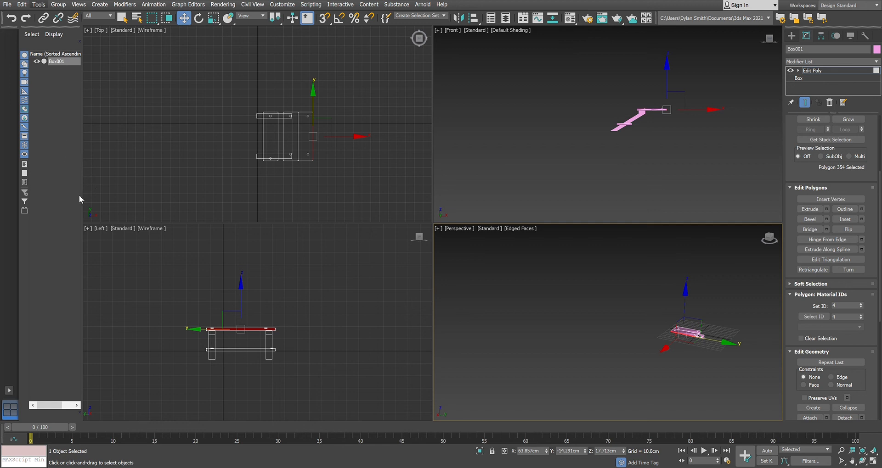
Mirror the half table along X as a separate copy to form the opposite half
{"action": "left_click", "coordinate": [84, 154]}
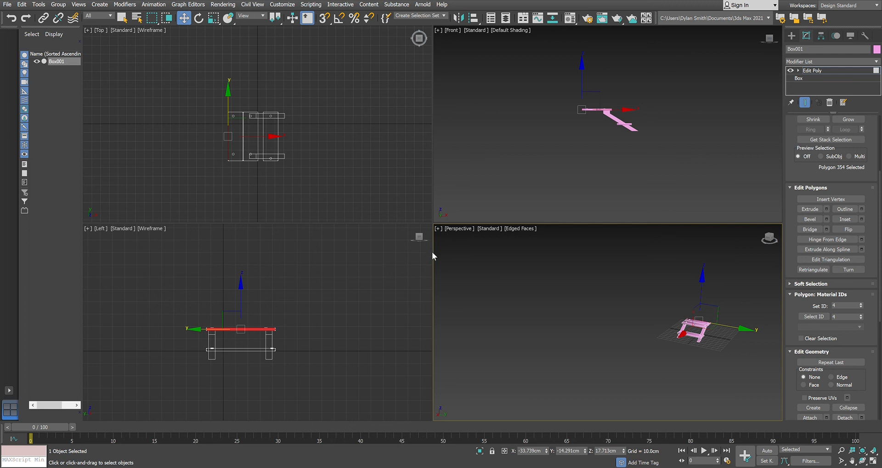
{"action": "key", "text": "ctrl+z"}
{"action": "key", "text": "ctrl+z"}
{"action": "key", "text": "ctrl+z"}
{"action": "key", "text": "ctrl+z"}
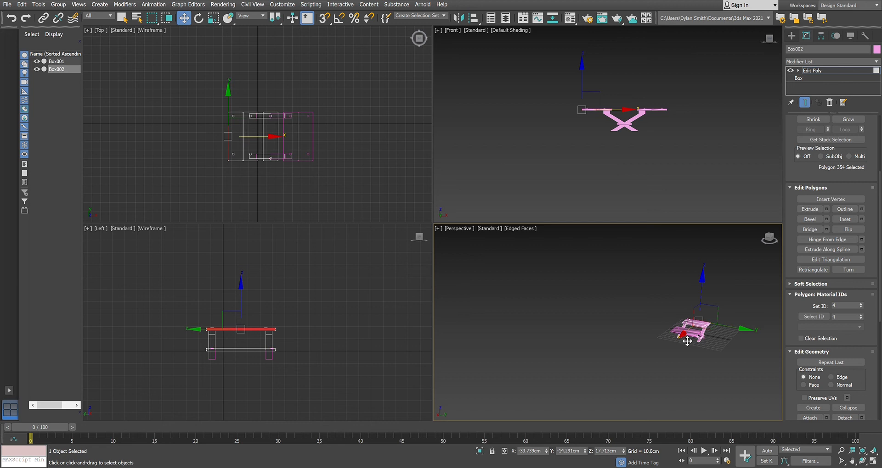
{"action": "left_click_drag", "start_coordinate": [687, 342], "coordinate": [683, 365]}
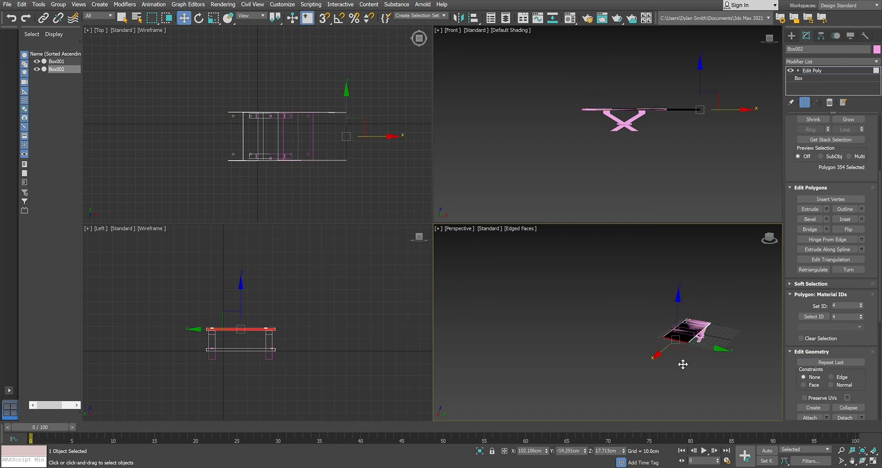
{"action": "key", "text": "ctrl+z"}
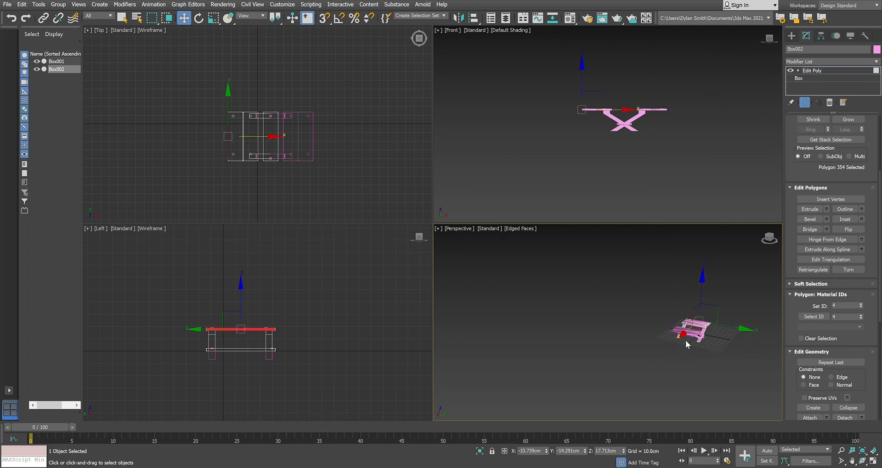
{"action": "left_click", "coordinate": [686, 344]}
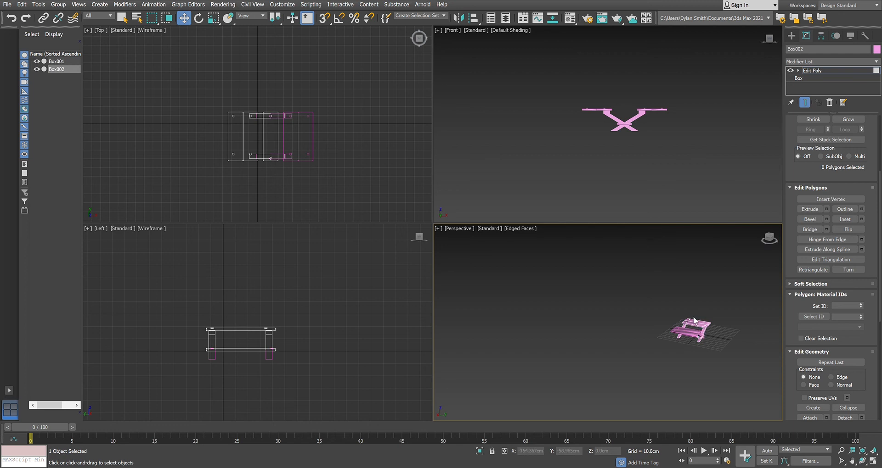
{"action": "left_click", "coordinate": [698, 326]}
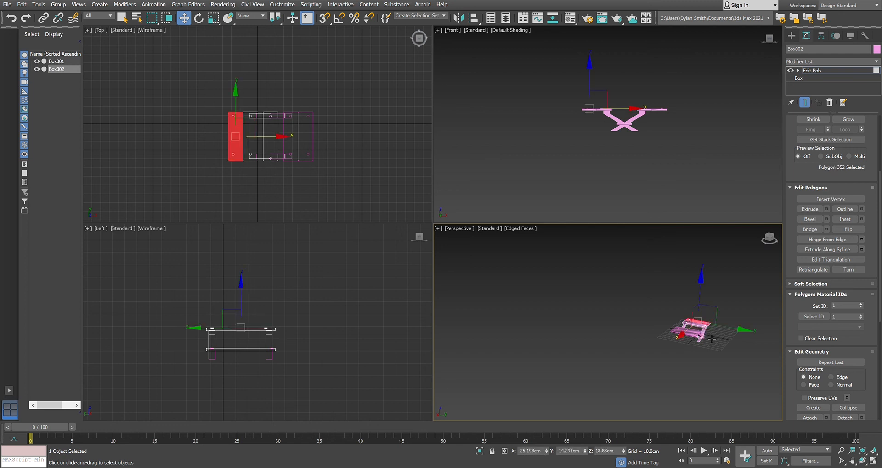
{"action": "left_click", "coordinate": [736, 368]}
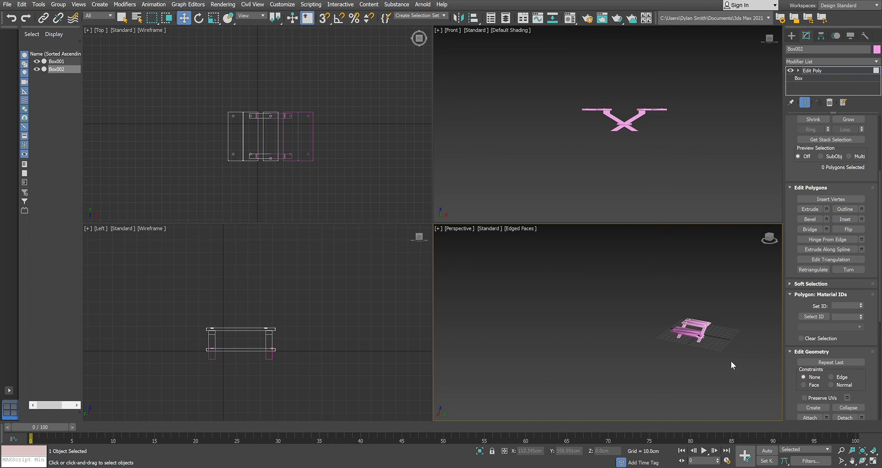
{"action": "key", "text": "5"}
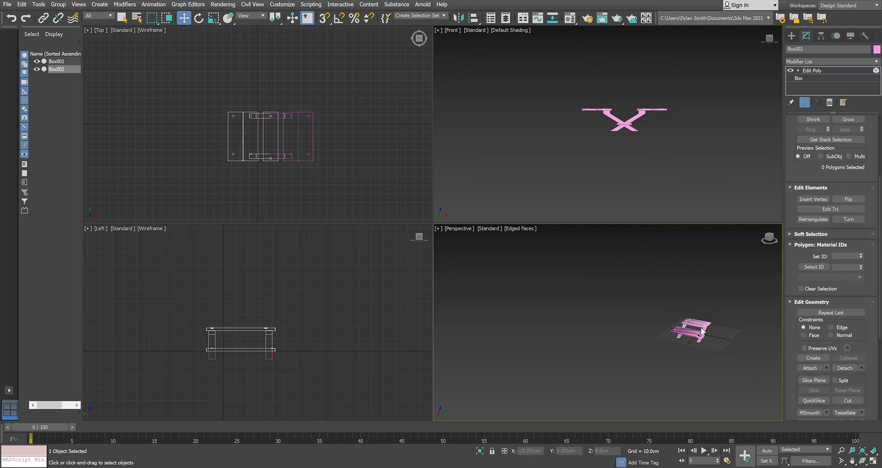
{"action": "left_click", "coordinate": [704, 331]}
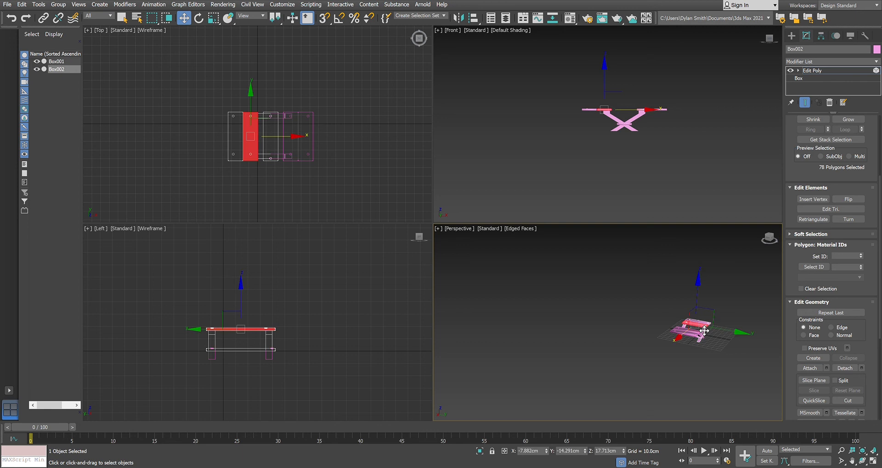
{"action": "left_click", "coordinate": [719, 312]}
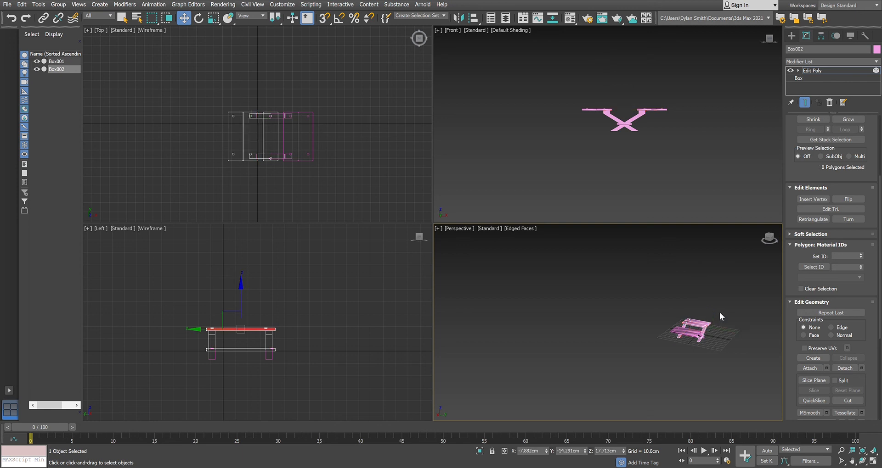
{"action": "left_click", "coordinate": [688, 335]}
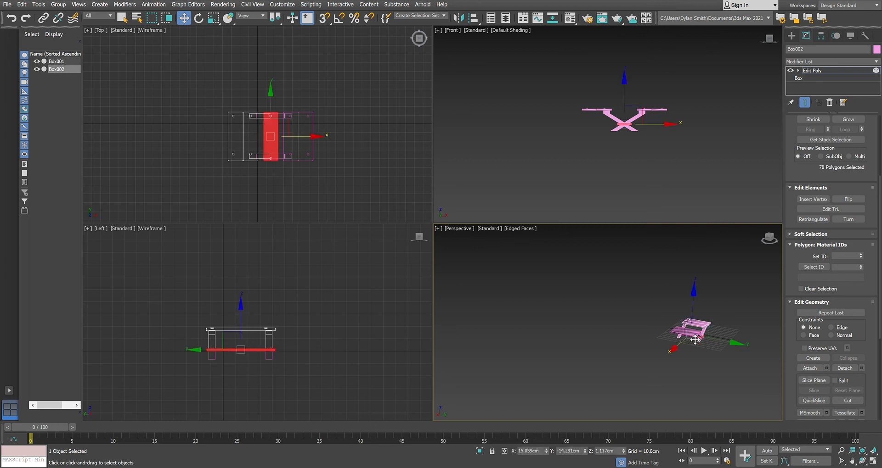
{"action": "key", "text": "4"}
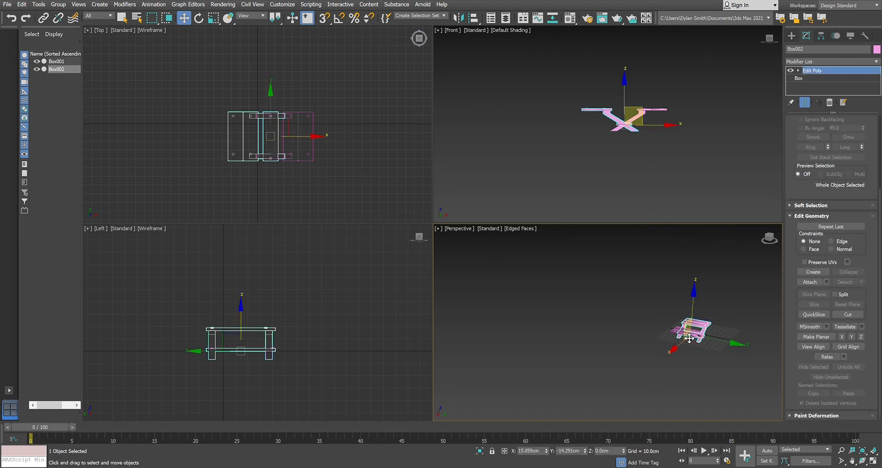
{"action": "left_click", "coordinate": [684, 338]}
{"action": "key", "text": "4"}
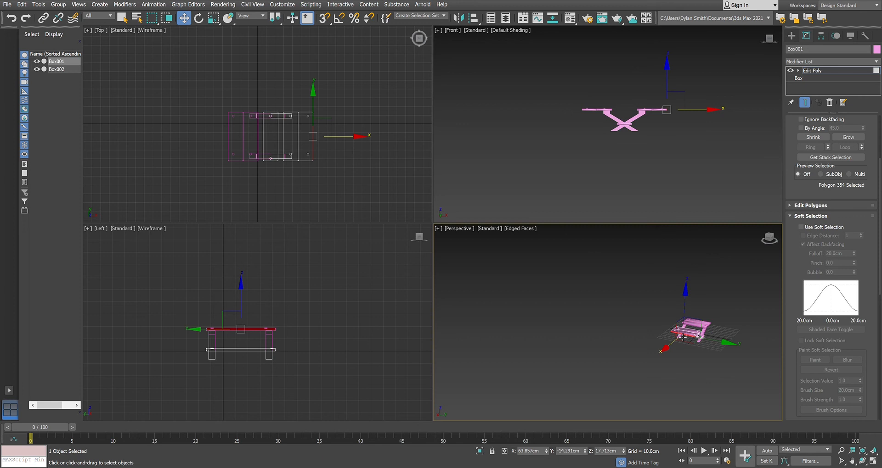
{"action": "left_click", "coordinate": [656, 337]}
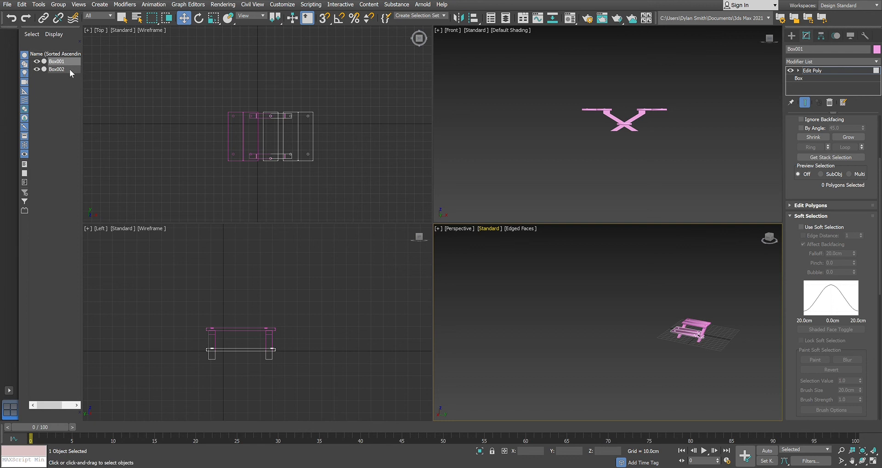
Move the whole mirrored half, Box002, along X to about 111.3 cm so the two tabletop halves meet with legs outward
{"action": "left_click", "coordinate": [57, 69]}
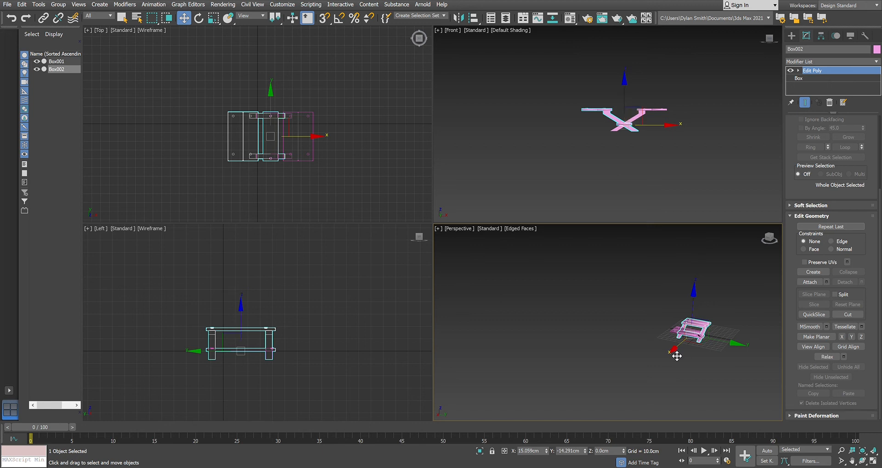
{"action": "left_click_drag", "start_coordinate": [677, 357], "coordinate": [630, 364]}
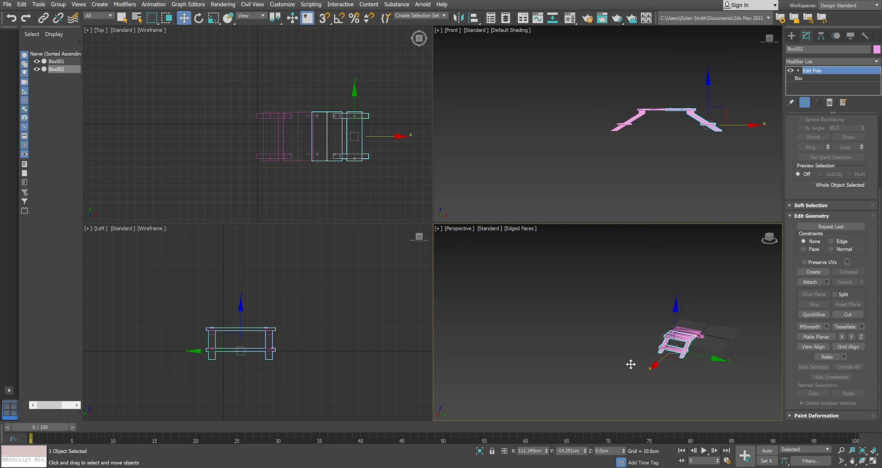
{"action": "left_click", "coordinate": [735, 334]}
{"action": "middle_click_drag", "start_coordinate": [700, 340], "coordinate": [665, 345], "text": "alt"}
{"action": "scroll", "coordinate": [656, 351], "scroll_direction": "up", "scroll_amount": 4}
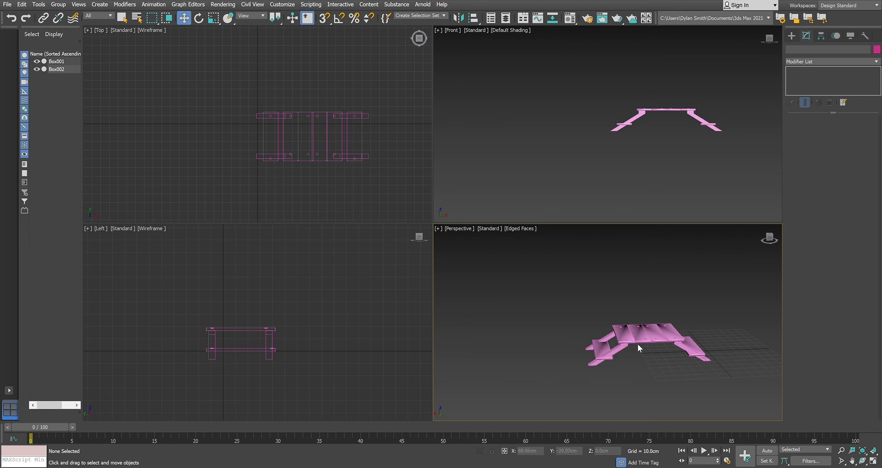
Attach the mirrored half Box002 to Box001 and clear the polygon selection
{"action": "left_click", "coordinate": [675, 342]}
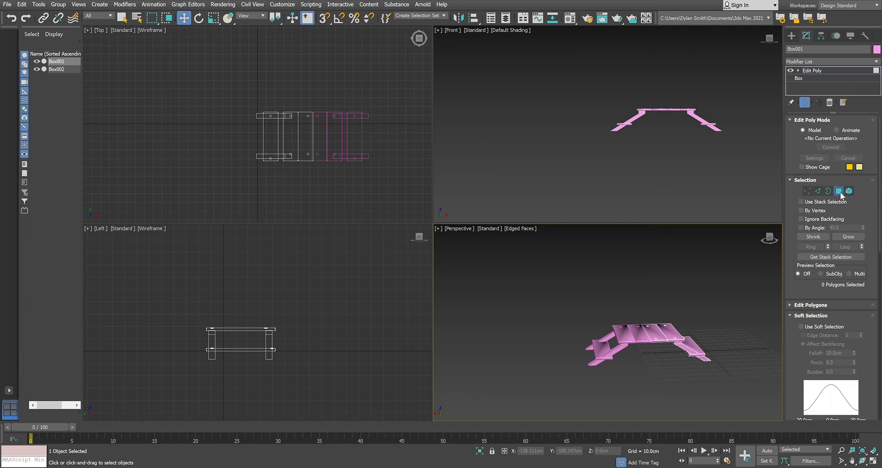
{"action": "scroll", "coordinate": [818, 325], "scroll_direction": "down", "scroll_amount": 5}
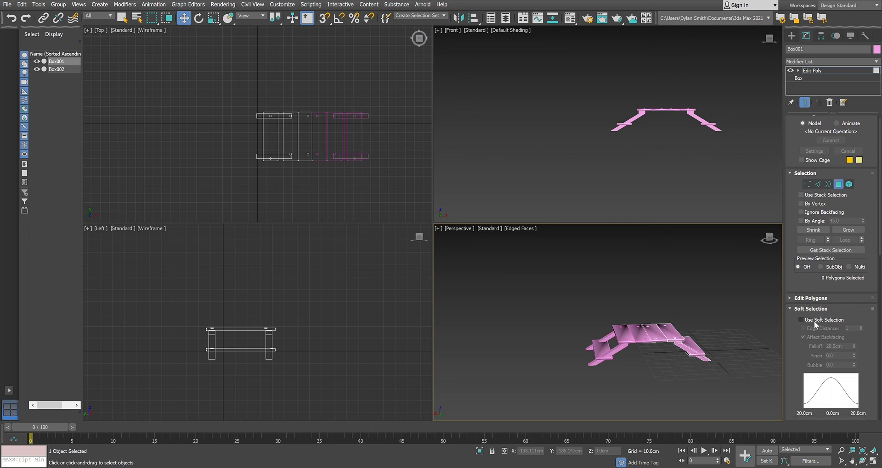
{"action": "scroll", "coordinate": [823, 322], "scroll_direction": "down", "scroll_amount": 6}
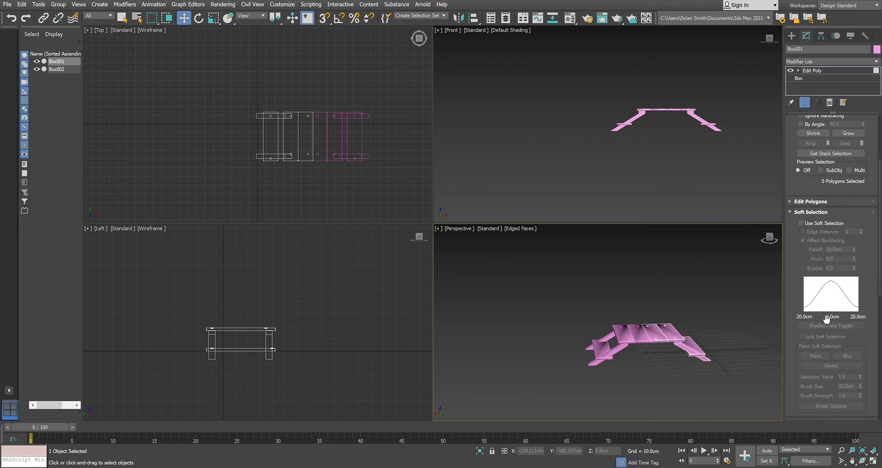
{"action": "scroll", "coordinate": [823, 319], "scroll_direction": "down", "scroll_amount": 4}
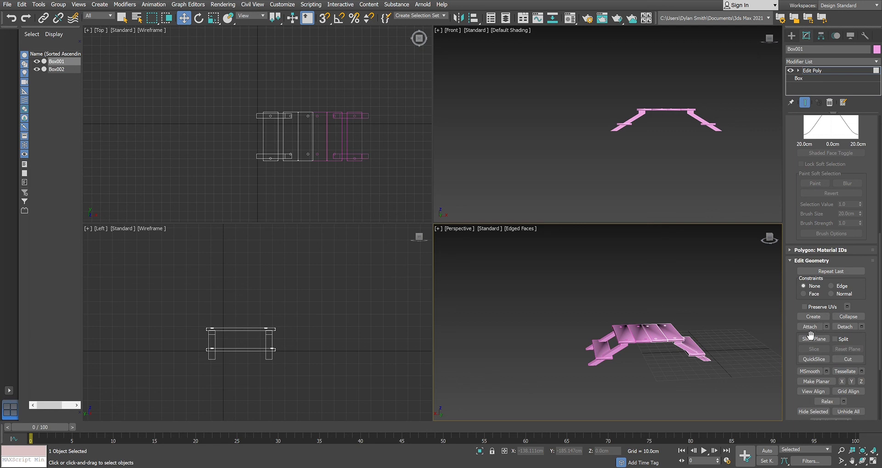
{"action": "left_click", "coordinate": [805, 328]}
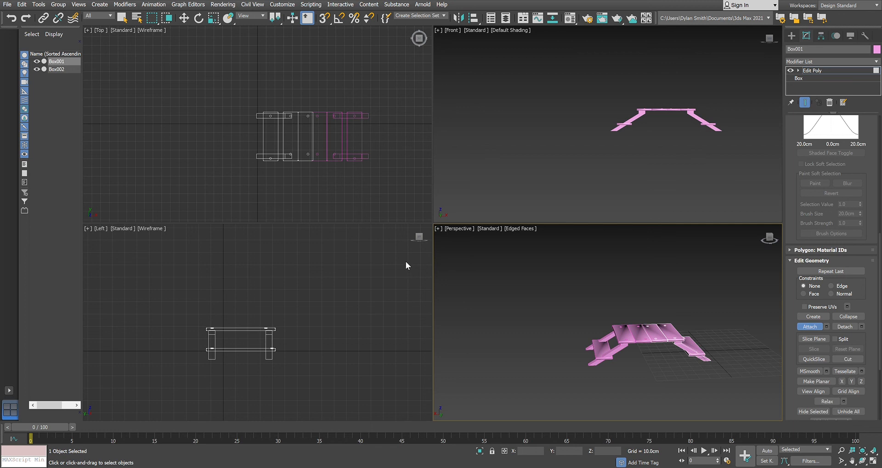
{"action": "left_click", "coordinate": [632, 328]}
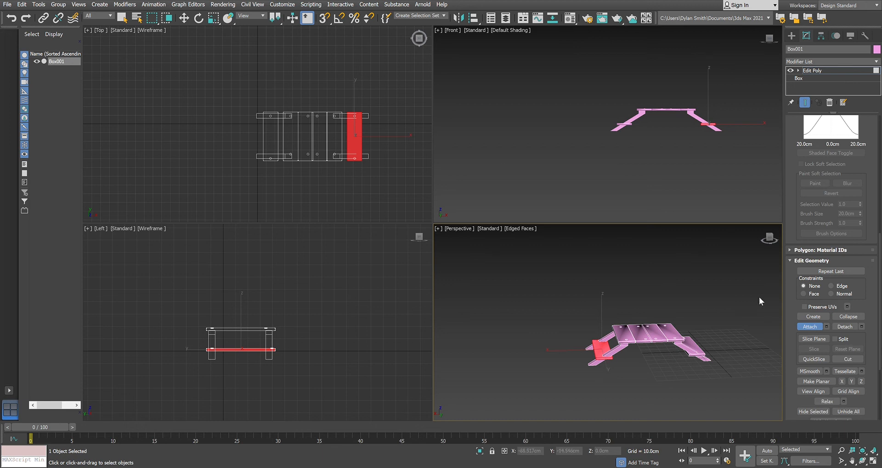
{"action": "key", "text": "w"}
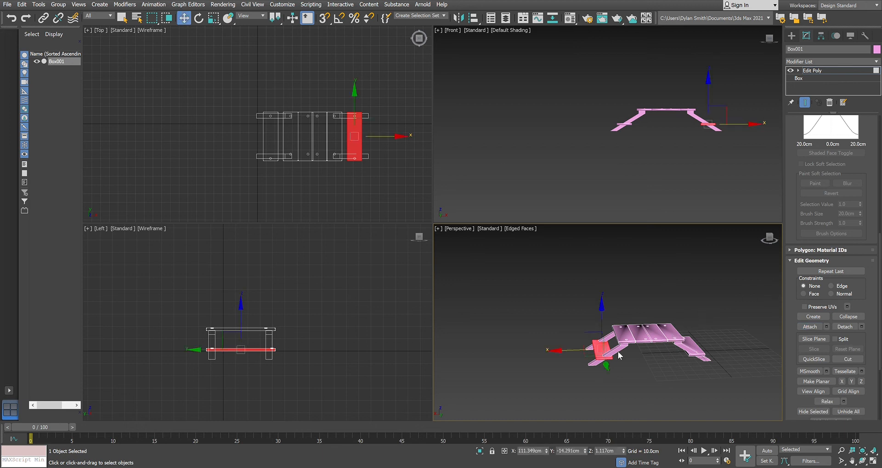
{"action": "left_click", "coordinate": [647, 345]}
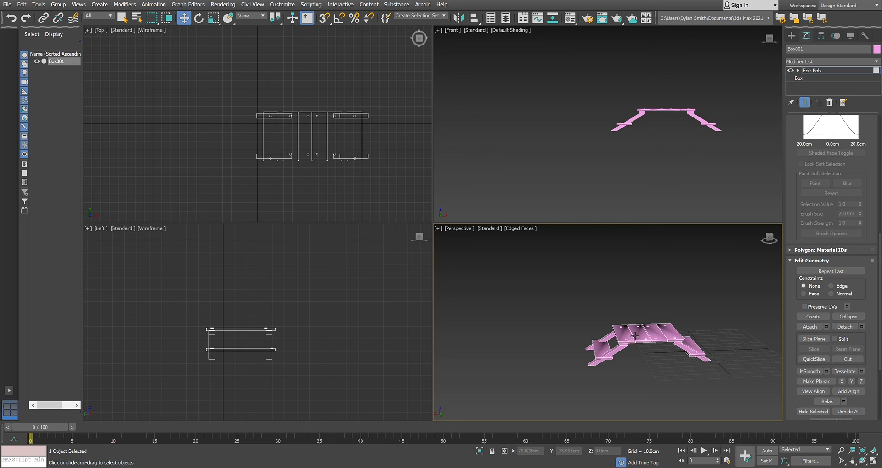
Select all elements of the joined table, shift them slightly along negative X, and clear the selection
{"action": "key", "text": "4"}
{"action": "left_click", "coordinate": [642, 339]}
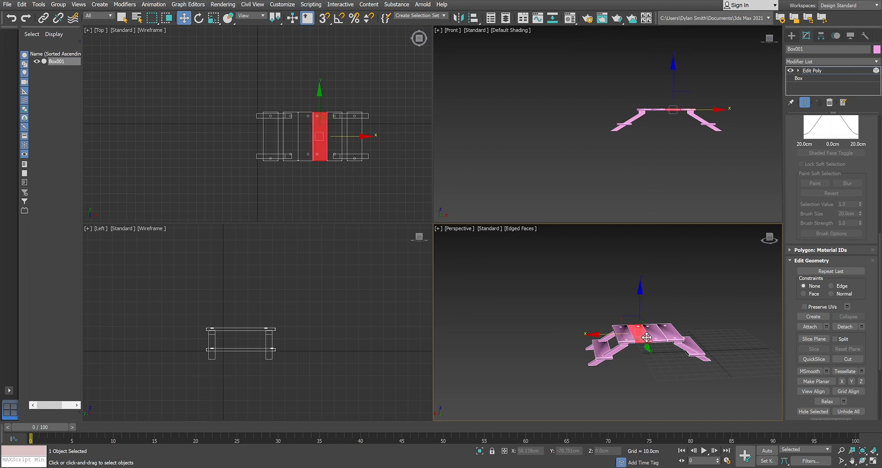
{"action": "key", "text": "ctrl+z"}
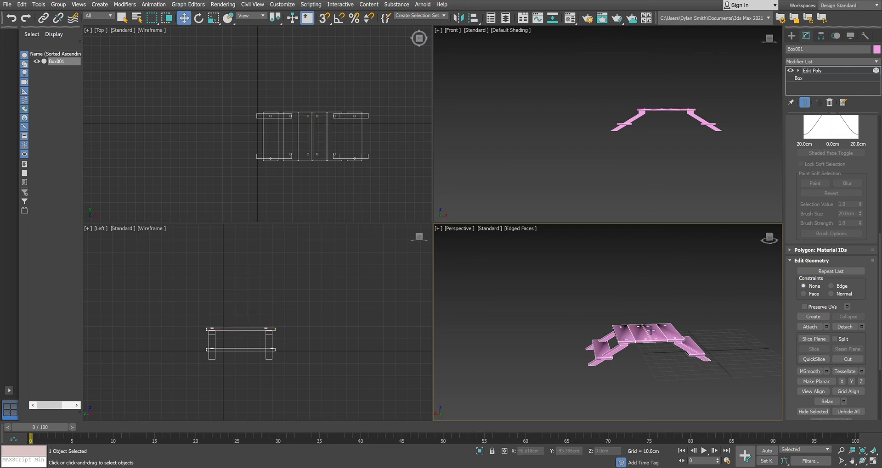
{"action": "key", "text": "ctrl+a"}
{"action": "left_click", "coordinate": [648, 328]}
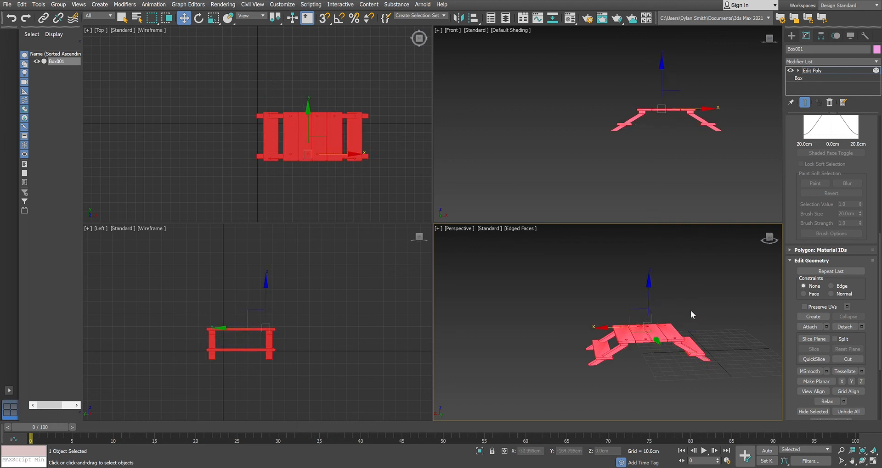
{"action": "mouse_move", "coordinate": [606, 334]}
{"action": "left_mouse_down"}
{"action": "mouse_move", "coordinate": [653, 342]}
{"action": "mouse_move", "coordinate": [616, 342]}
{"action": "left_mouse_up"}
{"action": "left_click", "coordinate": [734, 313]}
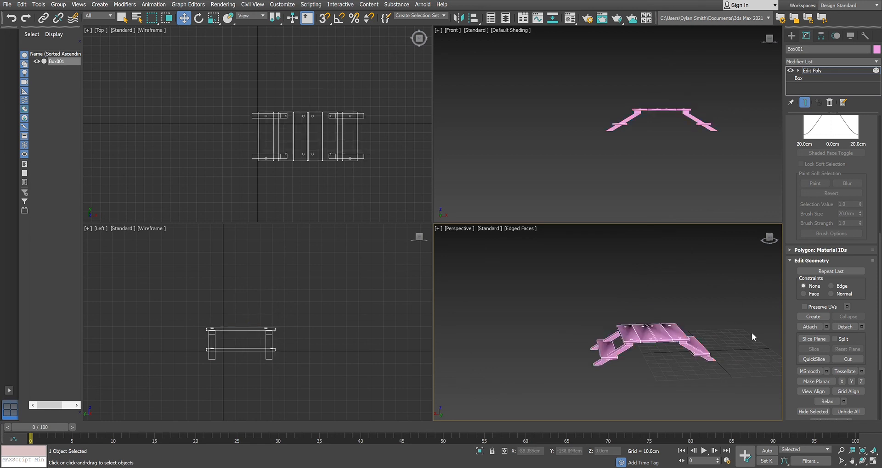